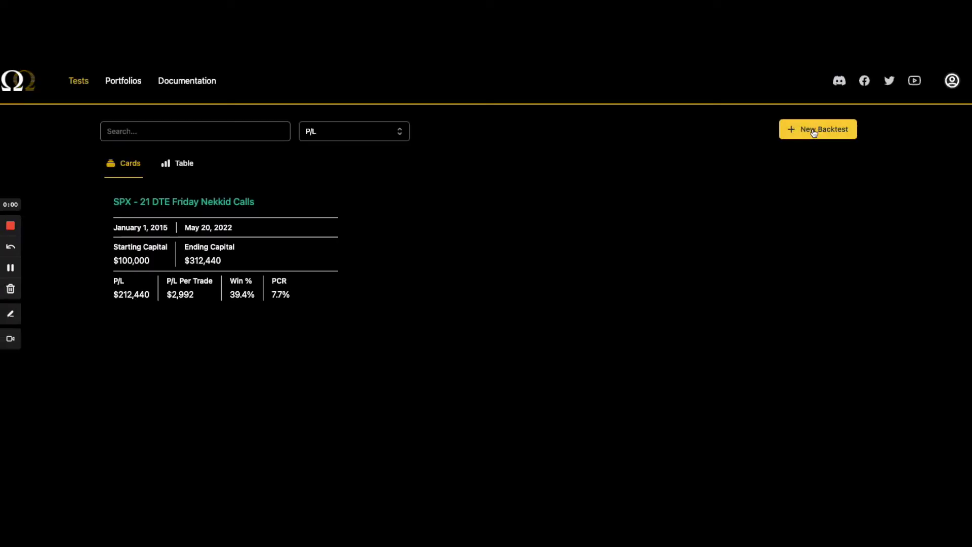
# Start a new backtest with the Calendar strategy: sell a 50-delta 15 DTE call, buy a 20 DTE call
pyautogui.click(816, 128)
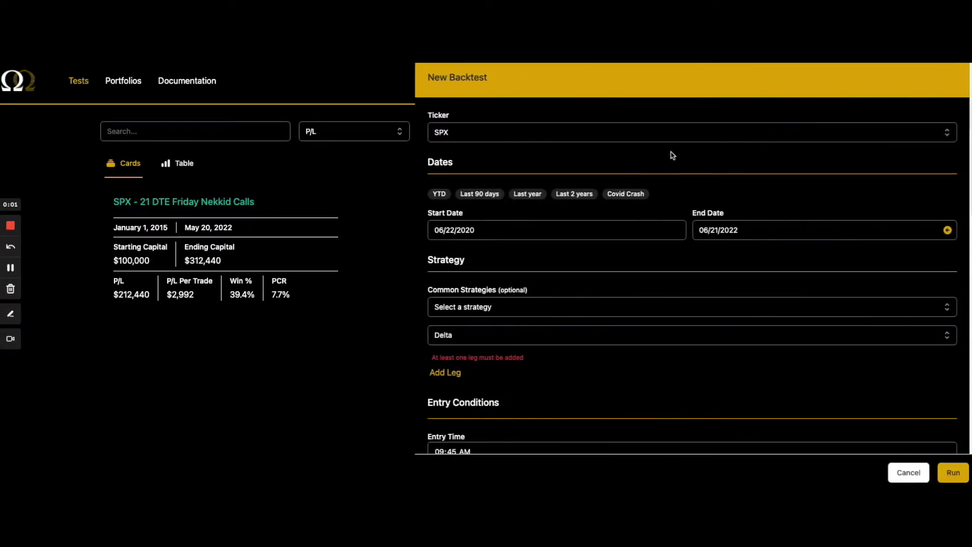
pyautogui.click(496, 309)
pyautogui.click(469, 348)
pyautogui.scroll(-10, 495, 336)
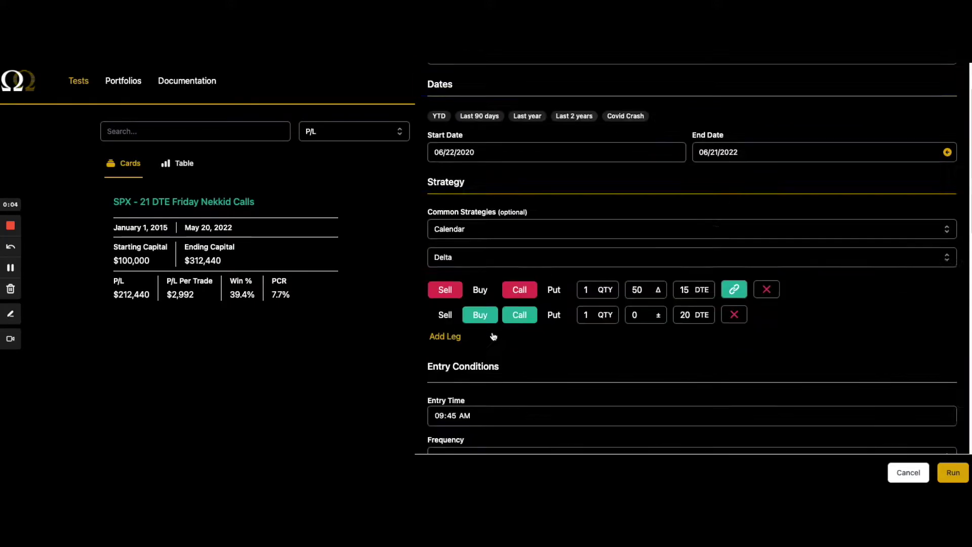
pyautogui.scroll(-3, 495, 329)
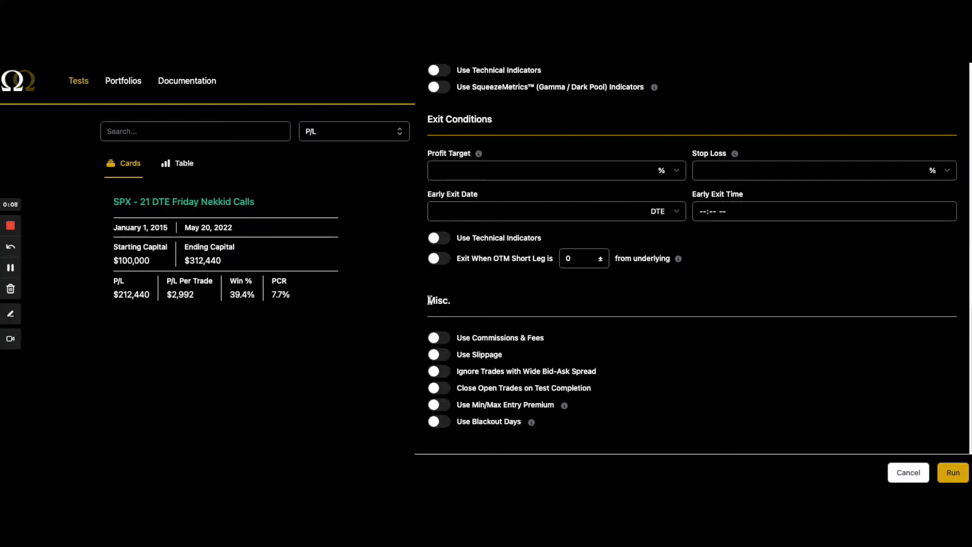
pyautogui.moveTo(429, 300); pyautogui.dragTo(450, 300)
pyautogui.click(450, 300)
# Enter 1 as a trial profit target and stop loss, then clear both fields
pyautogui.click(555, 171)
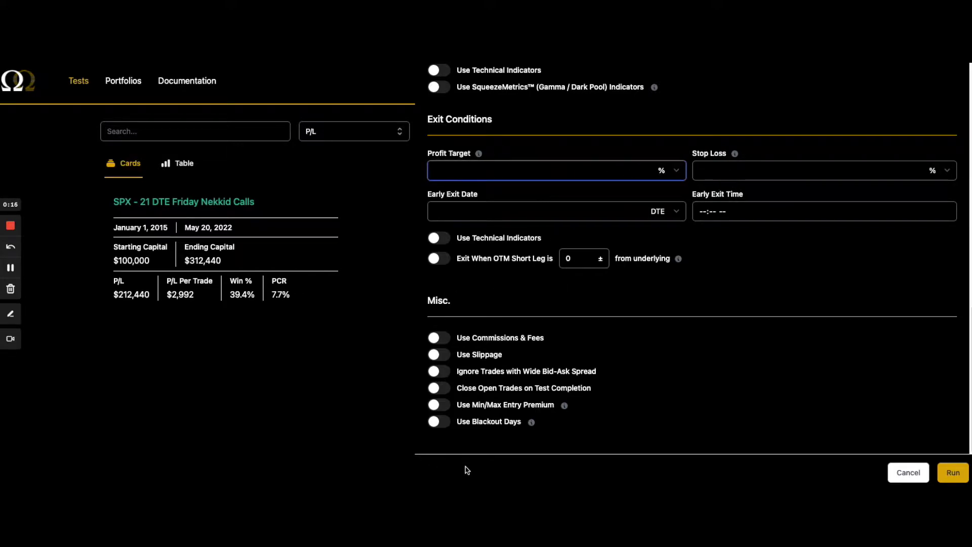
pyautogui.write('1')
pyautogui.click(725, 172)
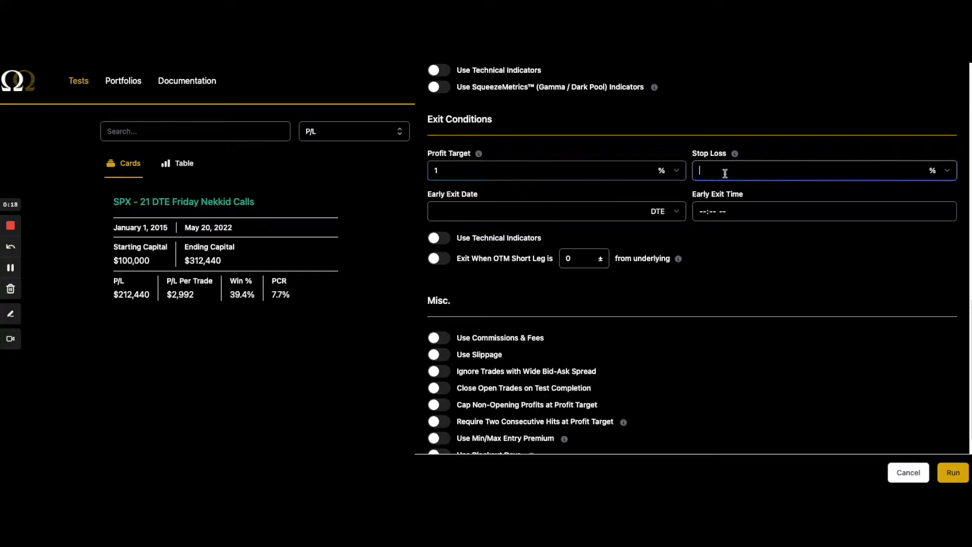
pyautogui.write('1')
pyautogui.scroll(-2, 506, 401)
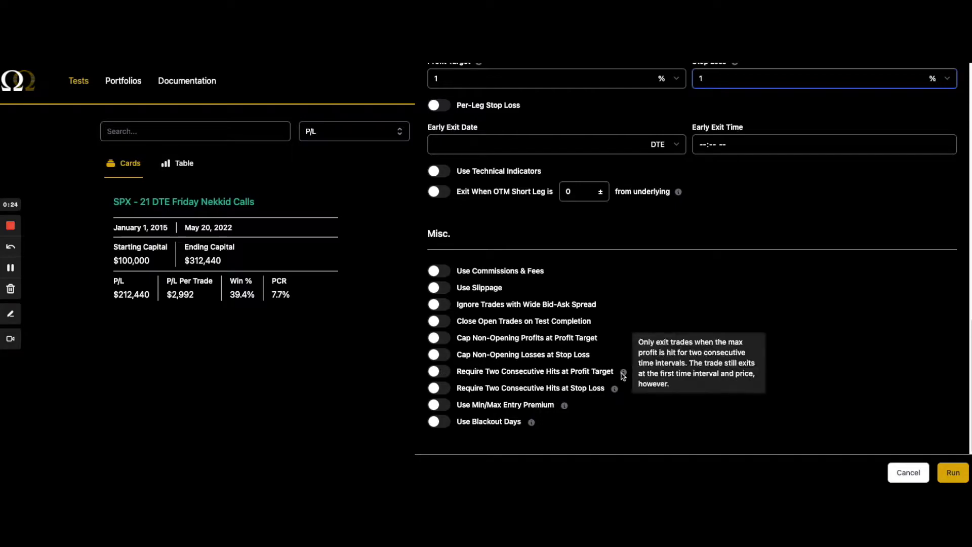
pyautogui.moveTo(614, 390)
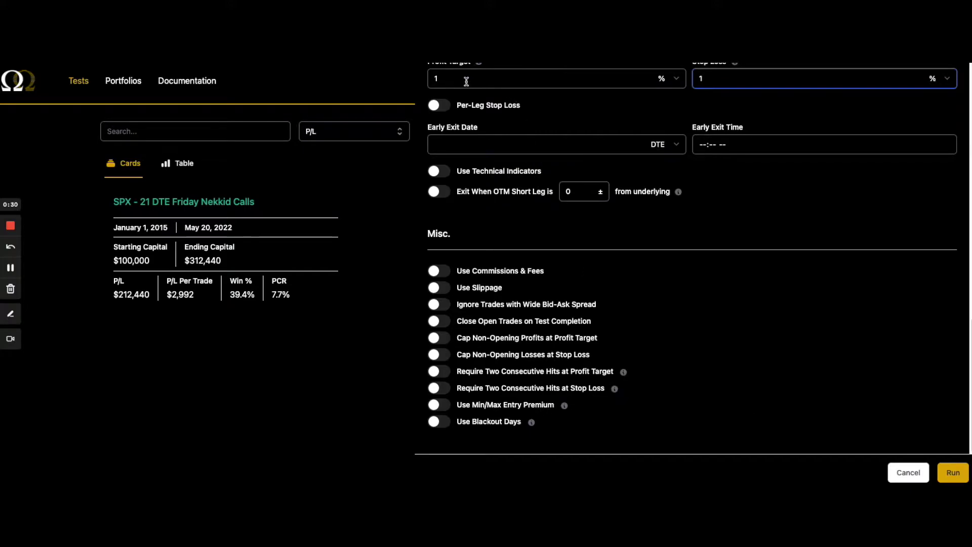
pyautogui.press('BackSpace')
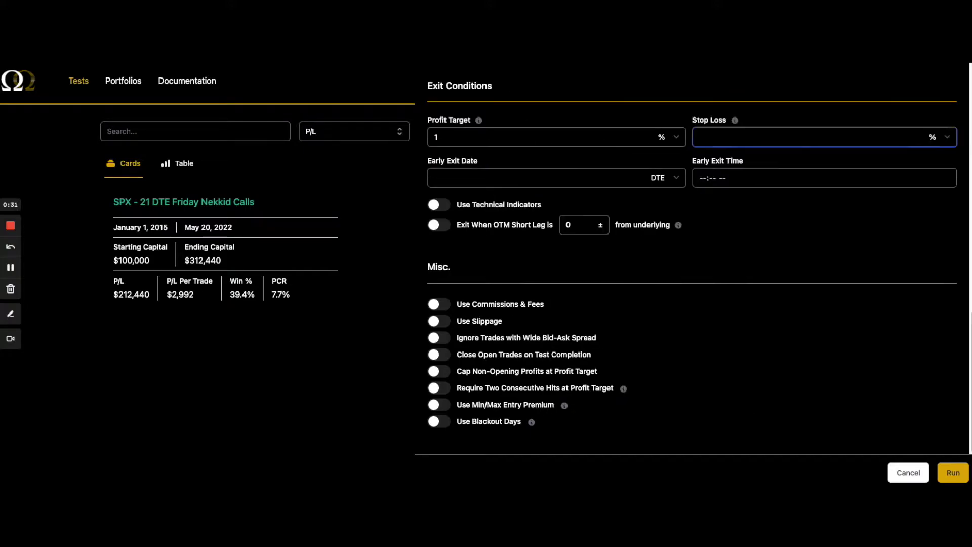
pyautogui.click(457, 135)
pyautogui.press('BackSpace')
pyautogui.scroll(15, 603, 282)
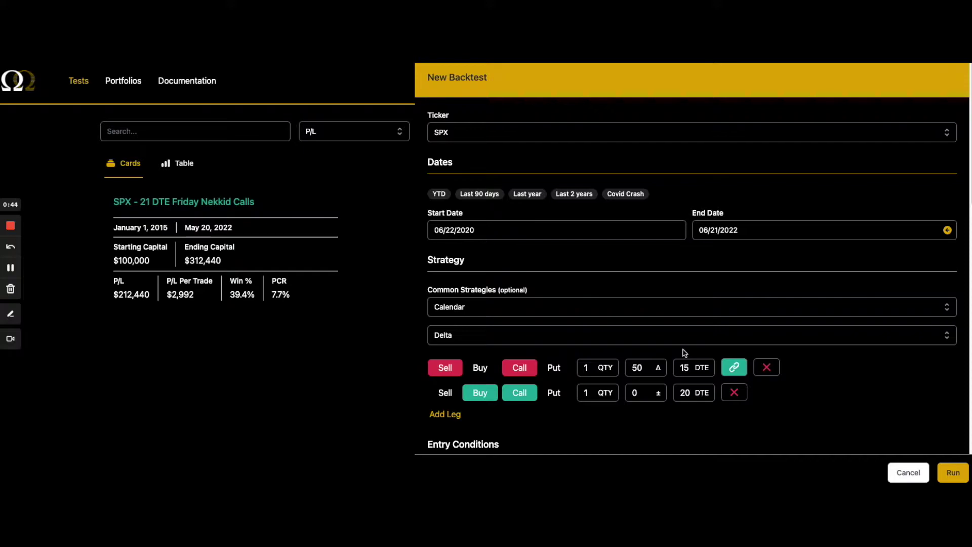
pyautogui.click(638, 309)
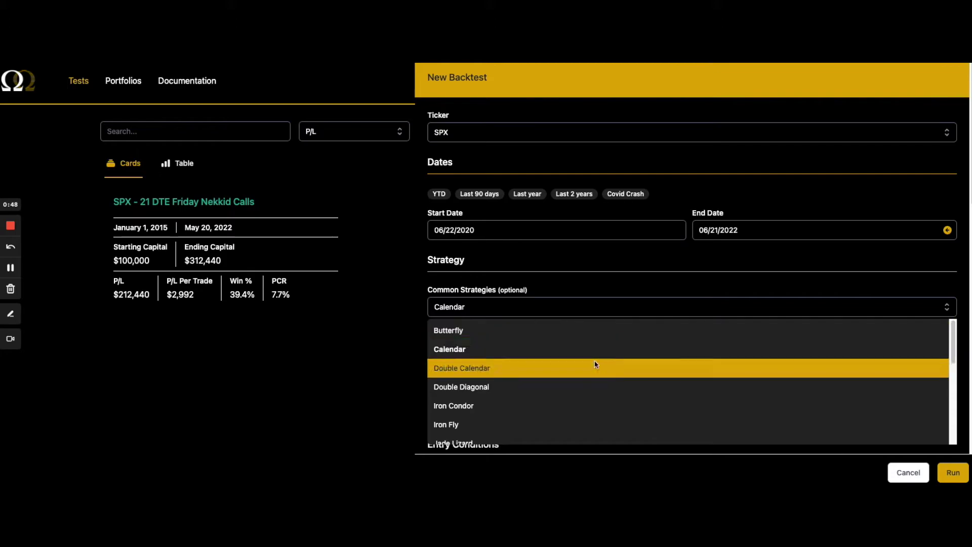
pyautogui.scroll(-3, 586, 378)
pyautogui.scroll(3, 586, 379)
pyautogui.click(581, 375)
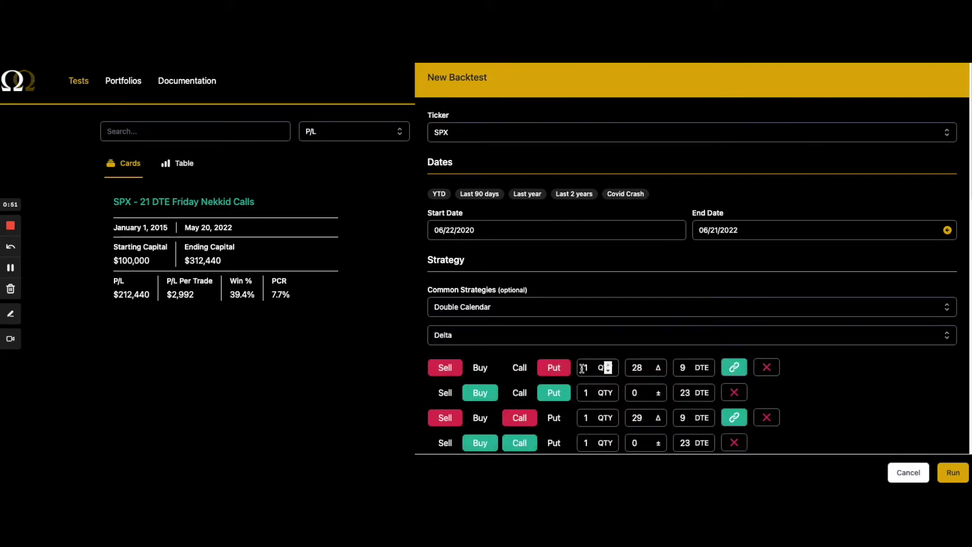
pyautogui.click(599, 311)
pyautogui.click(565, 348)
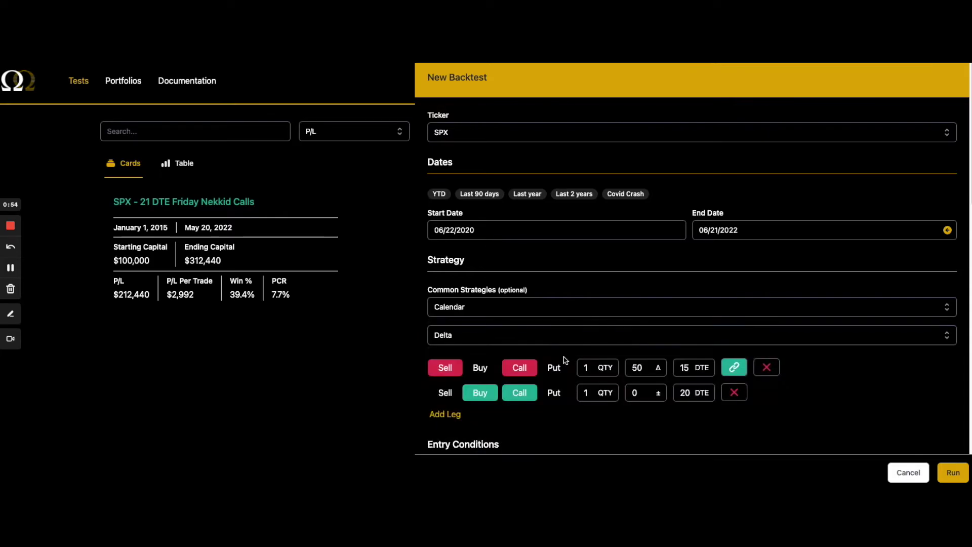
# Change the entry time to 3 PM
pyautogui.scroll(-4, 542, 316)
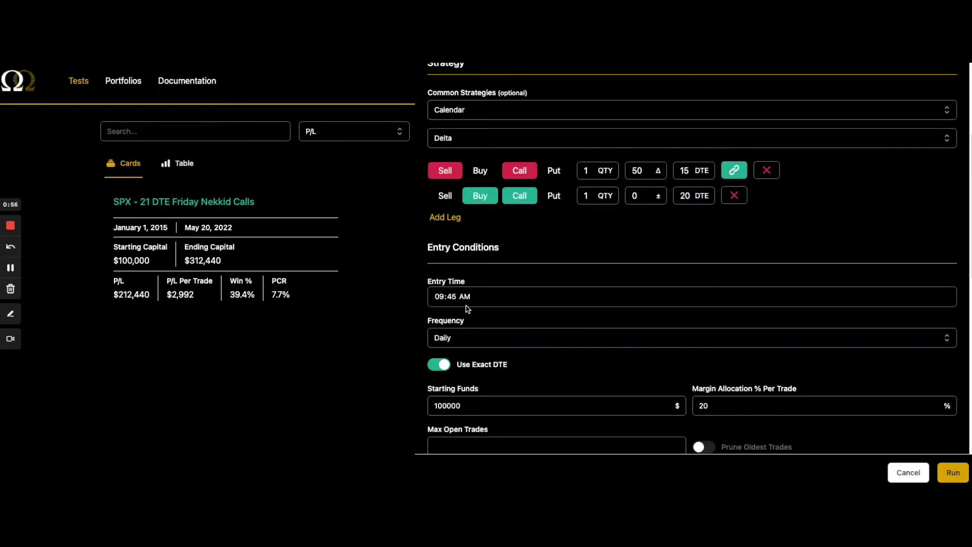
pyautogui.click(438, 297)
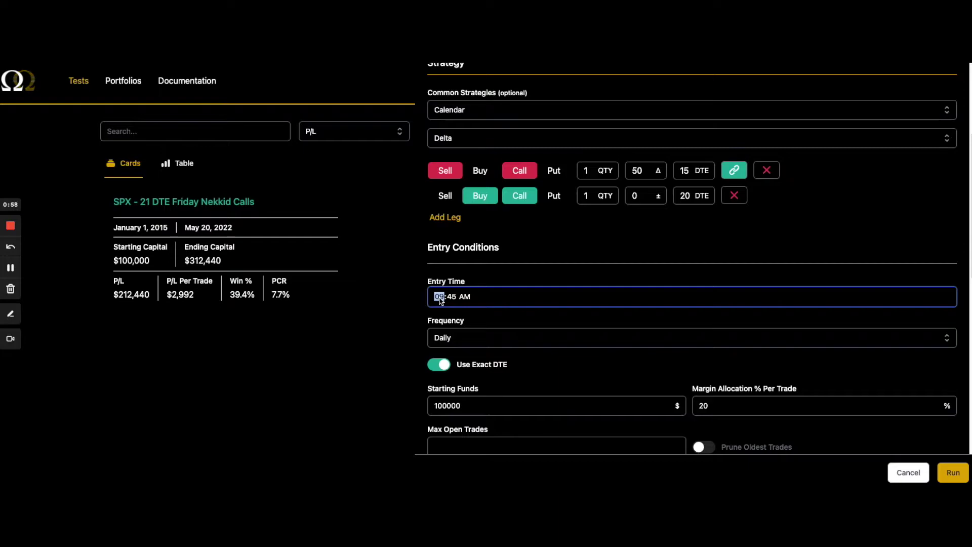
pyautogui.write('3')
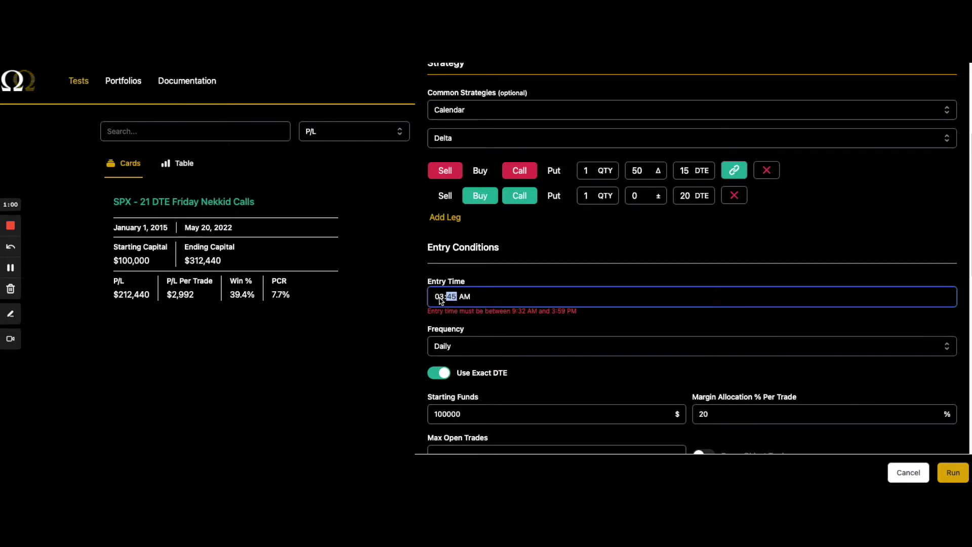
pyautogui.click(465, 297)
pyautogui.write('p')
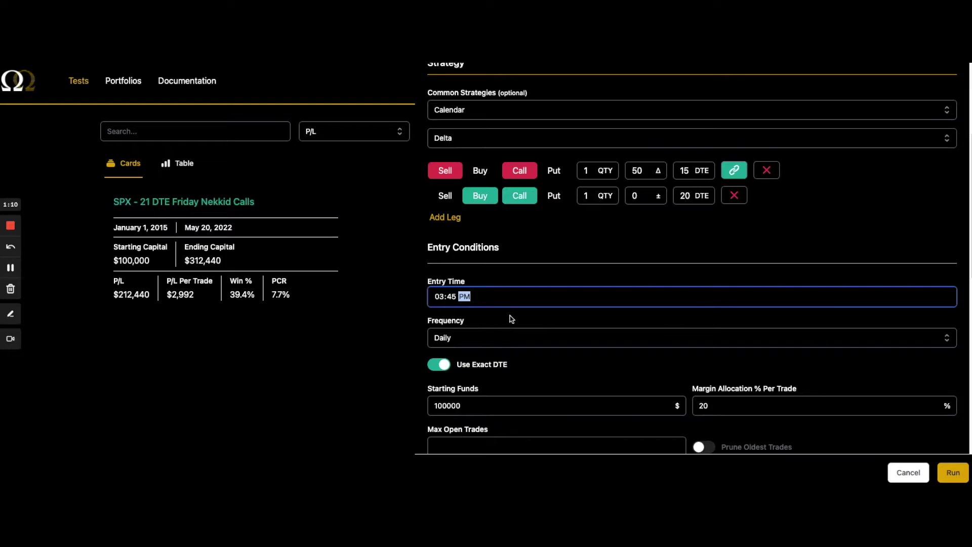
# Turn on the VIX entry filter with a minimum VIX of 18
pyautogui.scroll(-1, 510, 322)
pyautogui.scroll(-3, 512, 322)
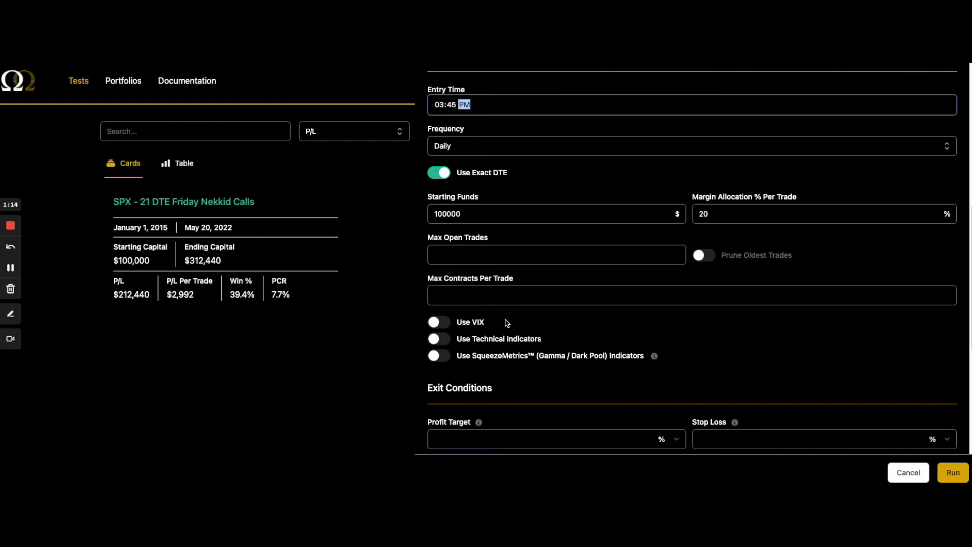
pyautogui.click(444, 323)
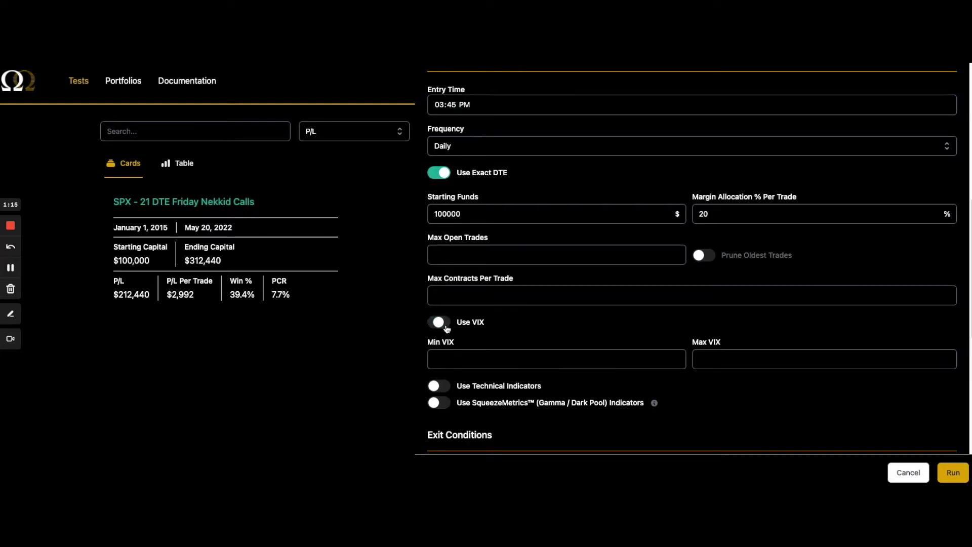
pyautogui.click(459, 357)
pyautogui.write('18')
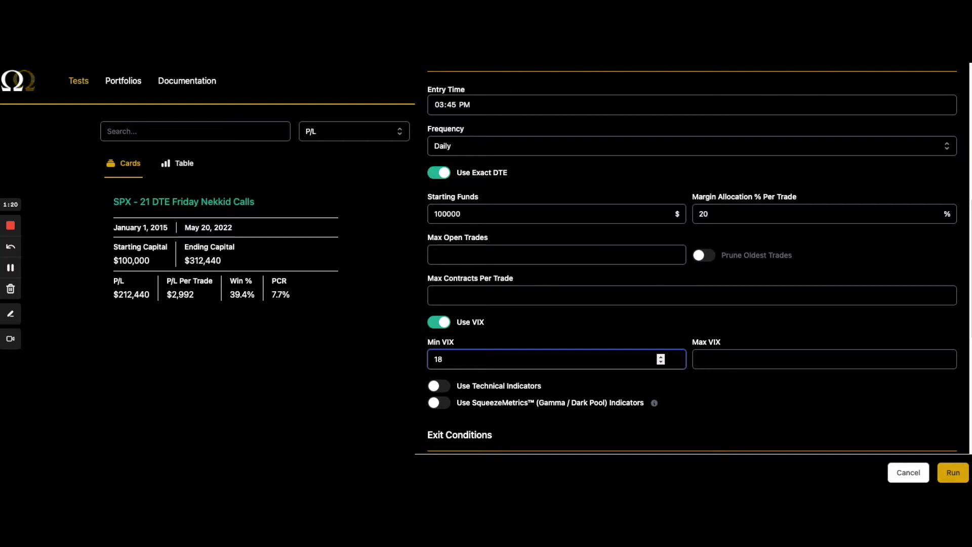
# Move the 18 from the Min VIX field into the Max VIX field
pyautogui.scroll(3, 642, 208)
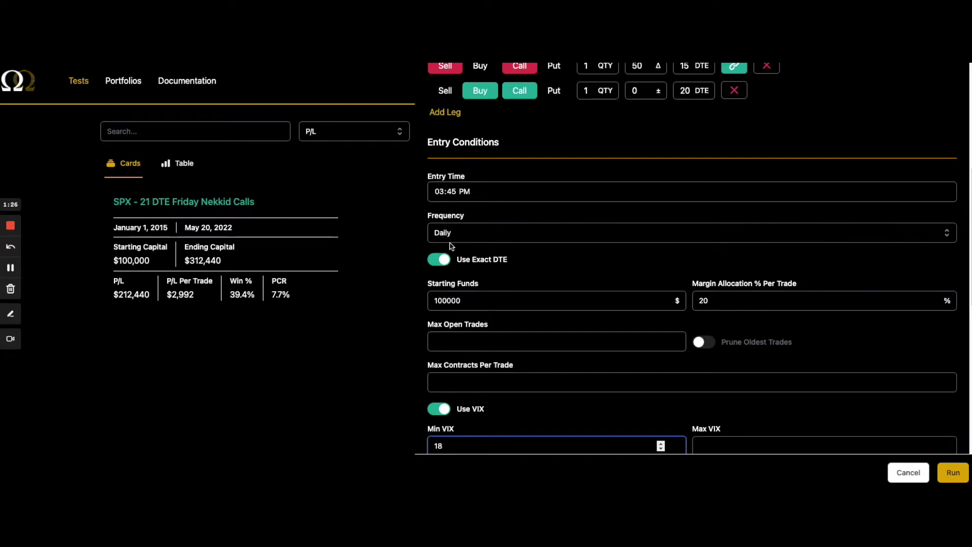
pyautogui.scroll(1, 622, 162)
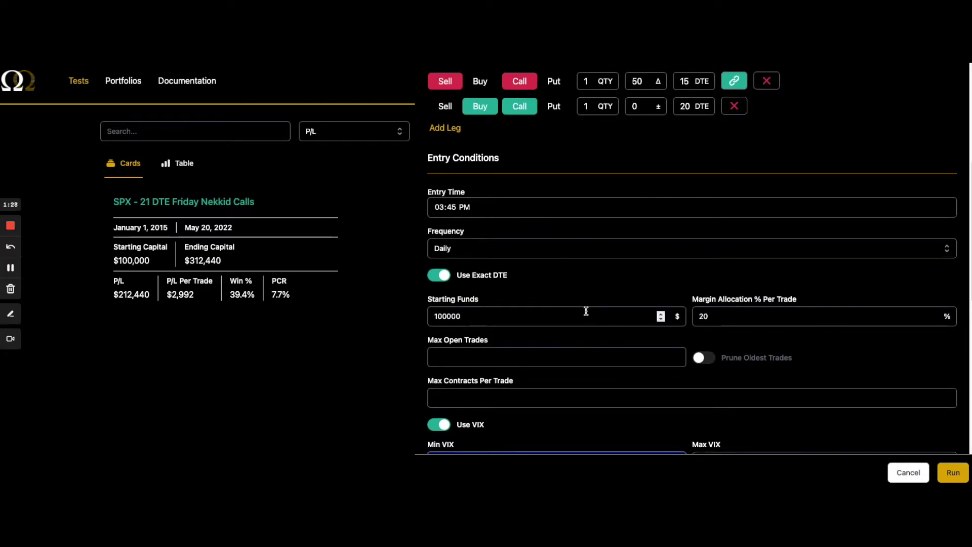
pyautogui.scroll(5, 586, 311)
pyautogui.scroll(-1, 612, 315)
pyautogui.scroll(-10, 612, 315)
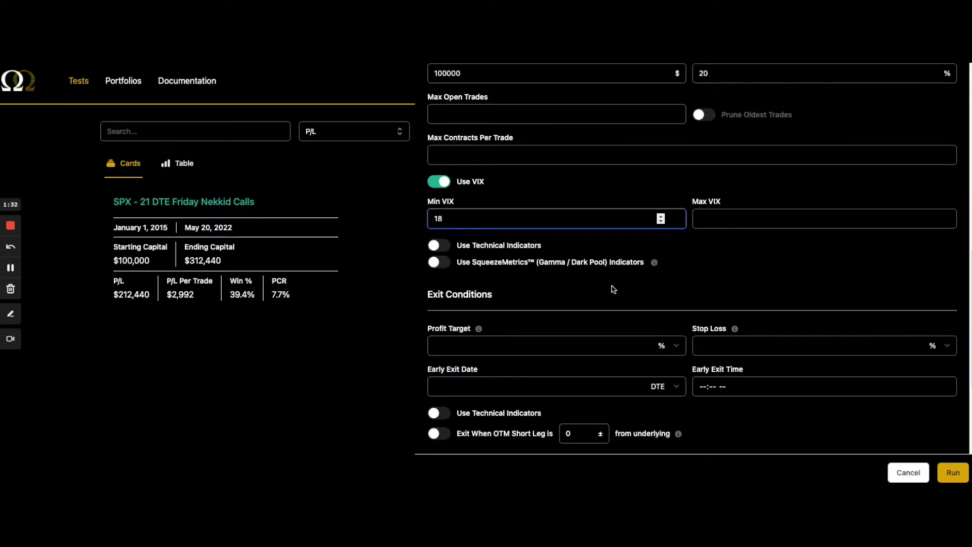
pyautogui.moveTo(446, 219); pyautogui.dragTo(425, 218)
pyautogui.hotkey('ctrl', 'x')
pyautogui.click(700, 219)
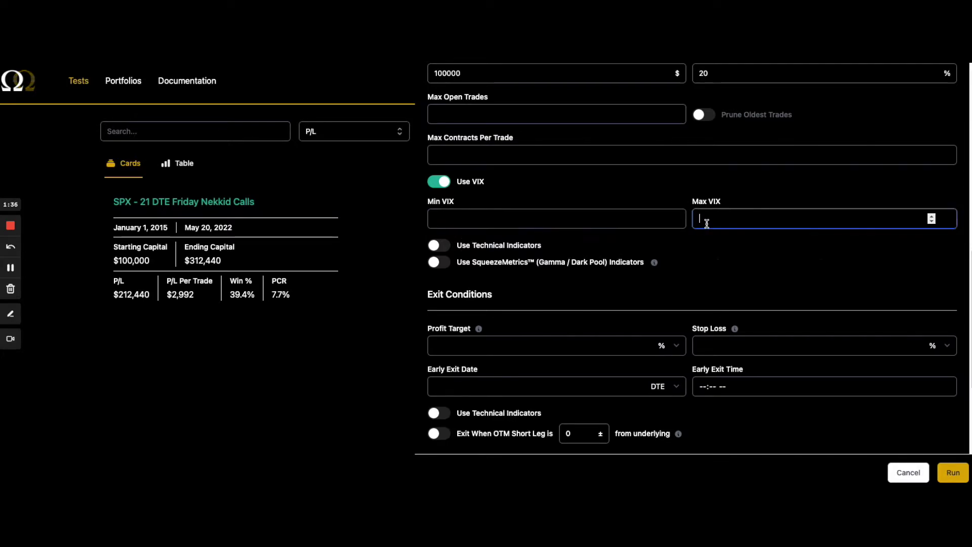
pyautogui.hotkey('ctrl', 'v')
# Set a 10% profit target and a 50% stop loss
pyautogui.click(618, 346)
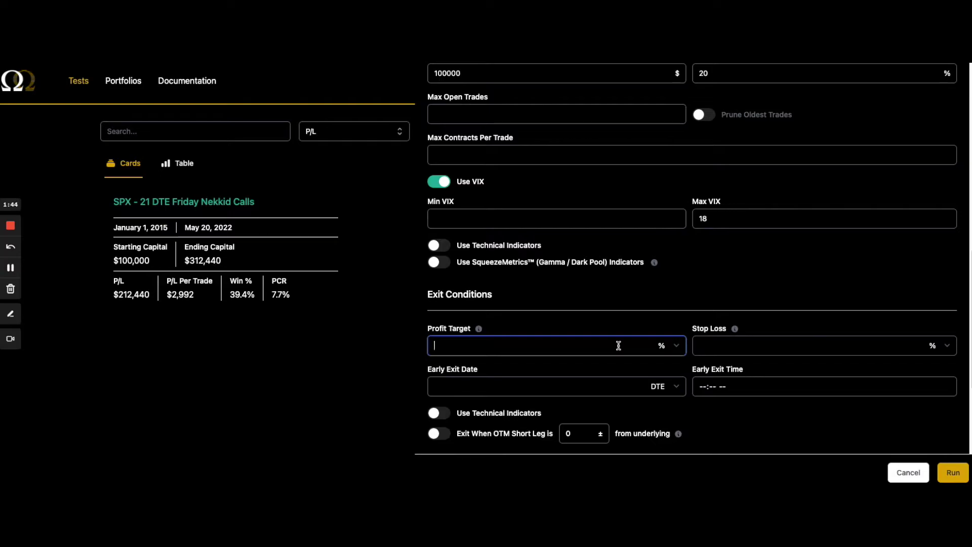
pyautogui.write('10')
pyautogui.click(717, 343)
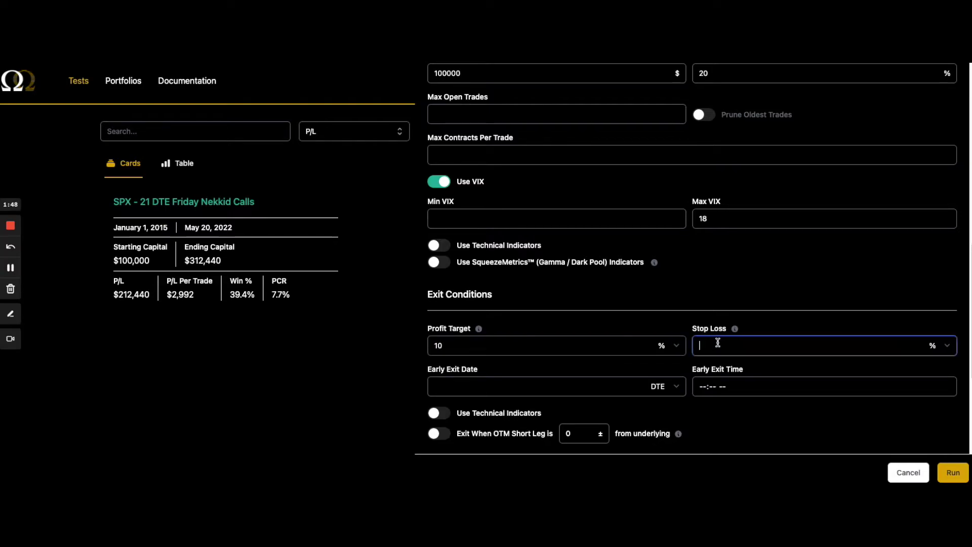
pyautogui.write('50')
# Enable commissions with 1.78 opening and 0.78 closing per contract
pyautogui.scroll(-5, 628, 320)
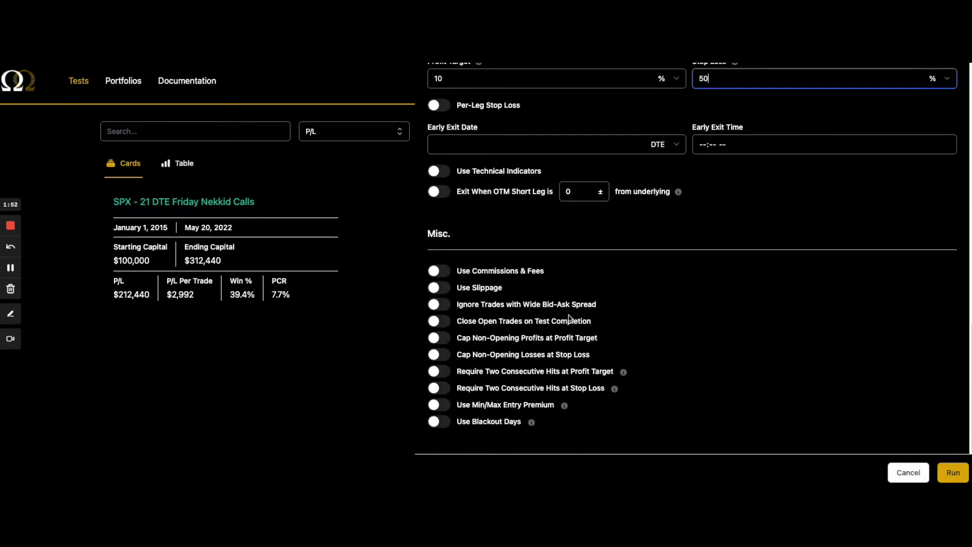
pyautogui.click(443, 271)
pyautogui.click(482, 312)
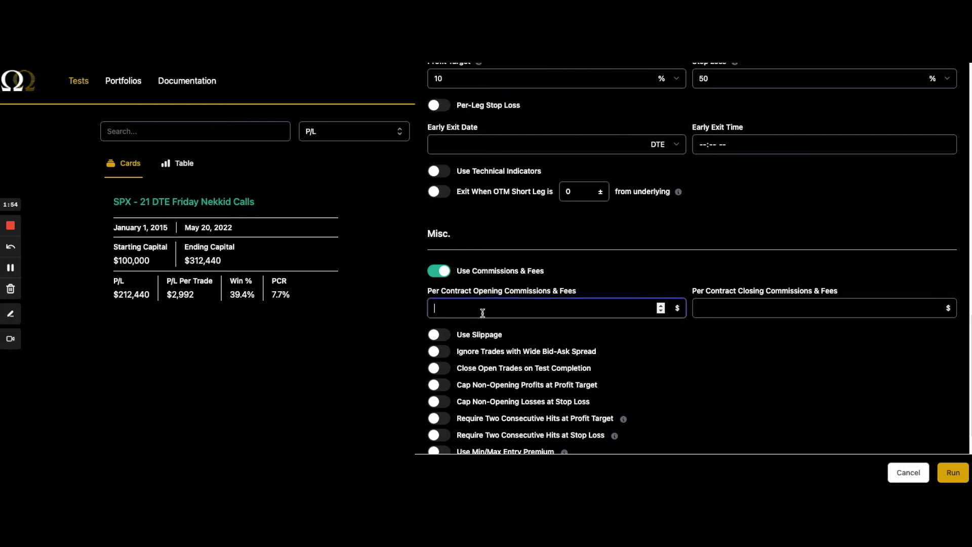
pyautogui.write('1.78')
pyautogui.click(707, 307)
pyautogui.write('.78')
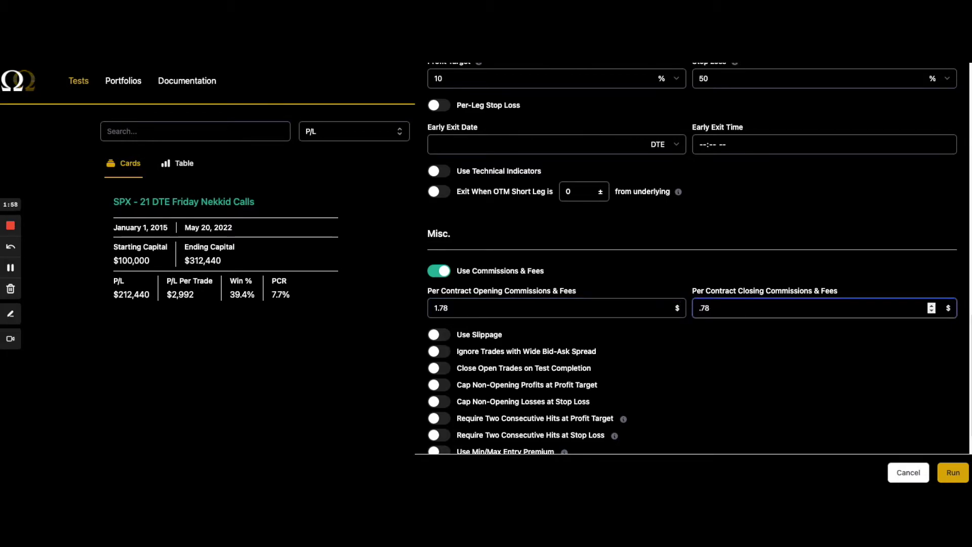
# Enable slippage of .05 on both entry and exit
pyautogui.click(448, 336)
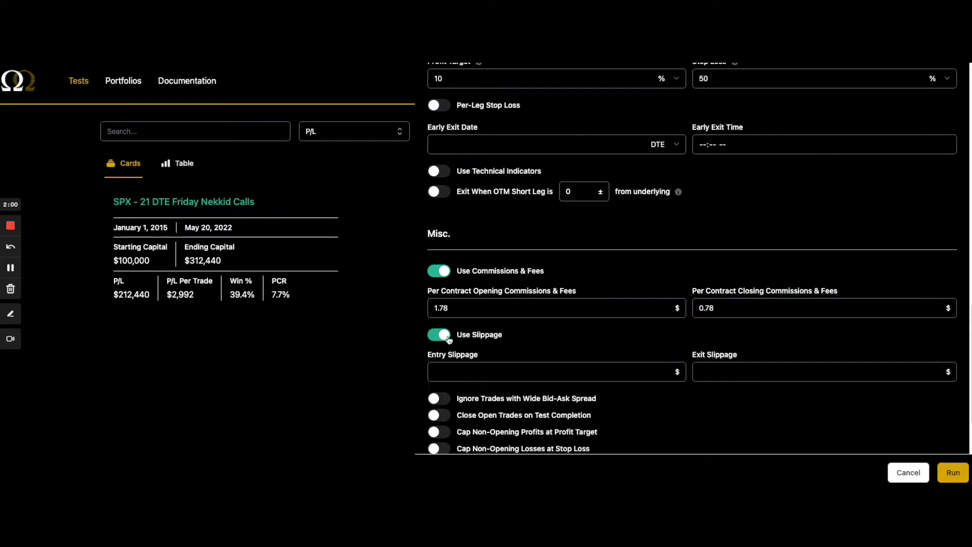
pyautogui.click(498, 371)
pyautogui.write('.05')
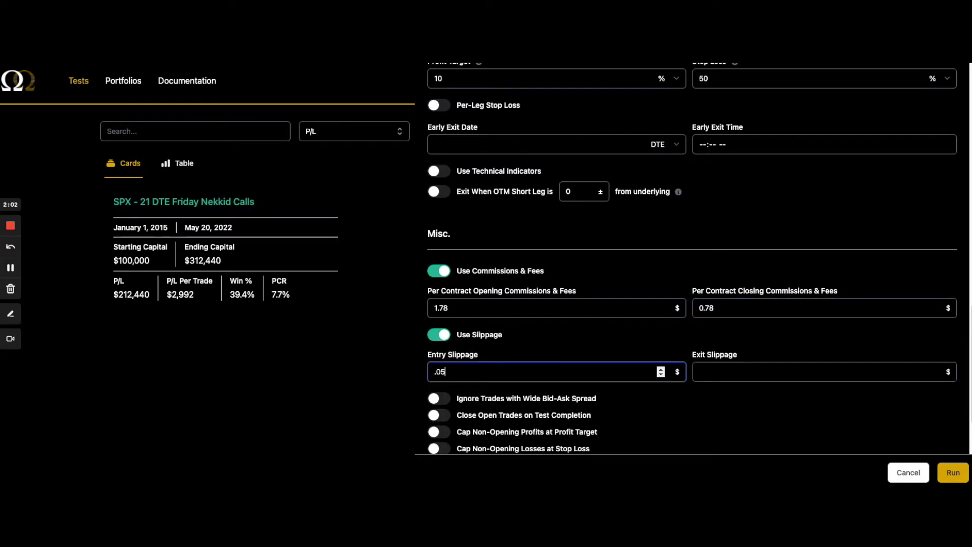
pyautogui.click(794, 375)
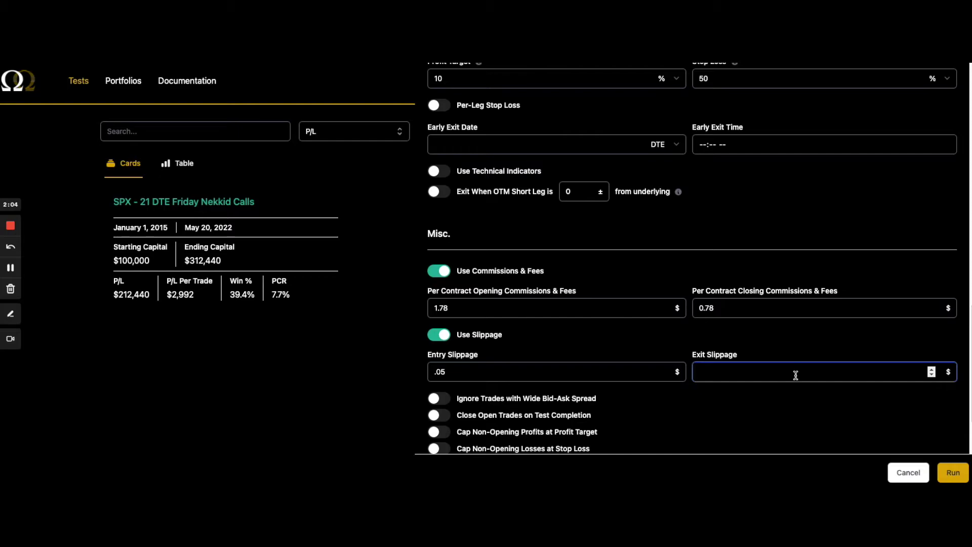
pyautogui.write('.05')
# Turn on wide-spread skipping, close-at-end and profit/loss capping, then run the backtest
pyautogui.click(571, 400)
pyautogui.click(448, 417)
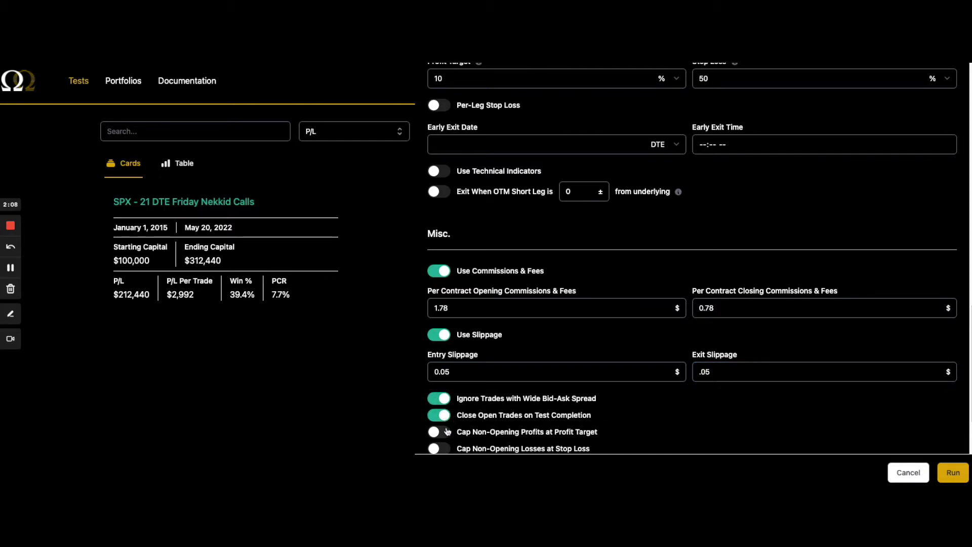
pyautogui.click(446, 432)
pyautogui.click(440, 448)
pyautogui.scroll(-2, 450, 405)
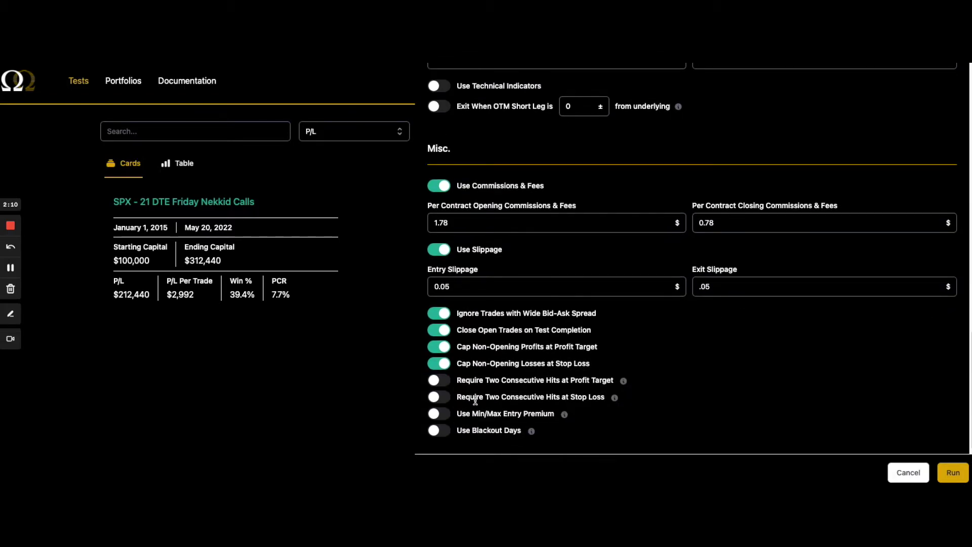
pyautogui.moveTo(626, 386)
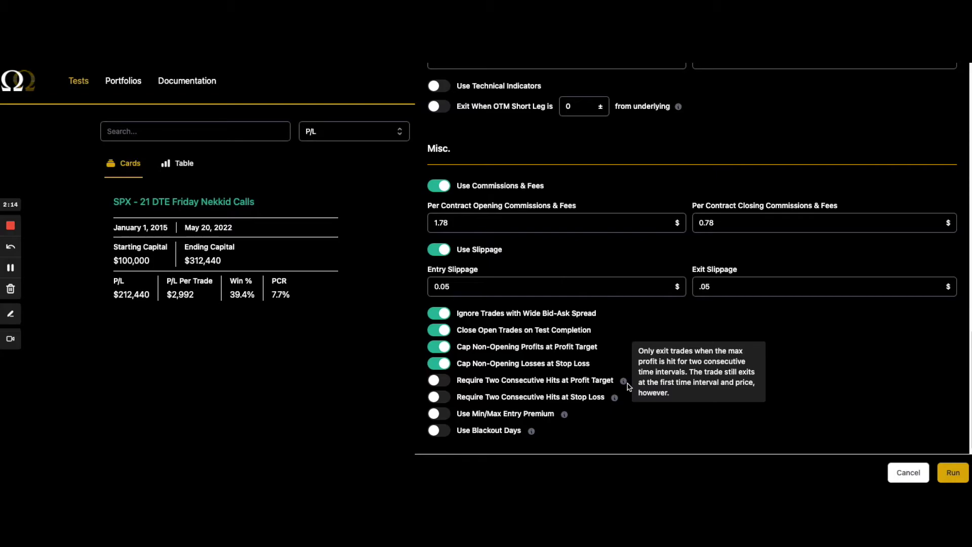
pyautogui.click(950, 472)
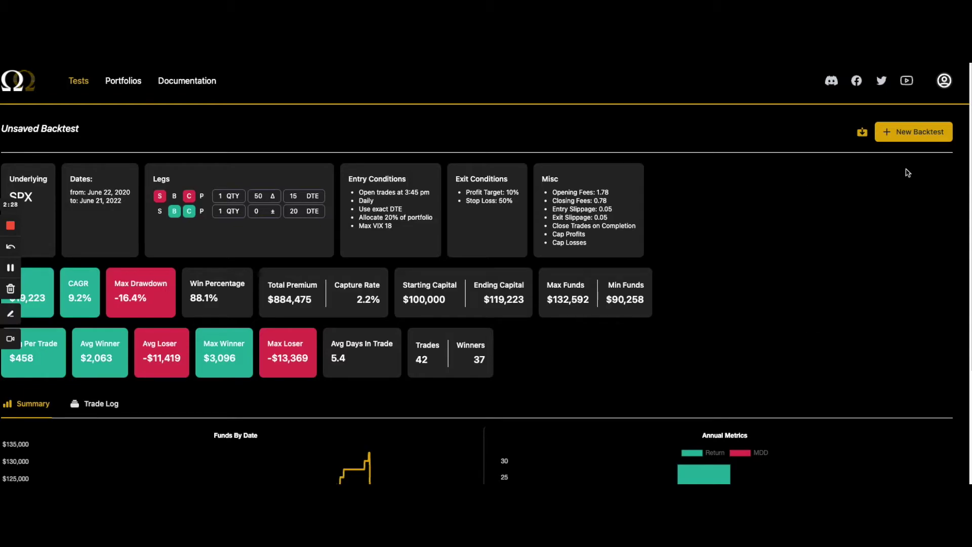
pyautogui.click(911, 136)
# Enable two consecutive hits for both profit target and stop loss, then rerun the backtest
pyautogui.scroll(-15, 673, 266)
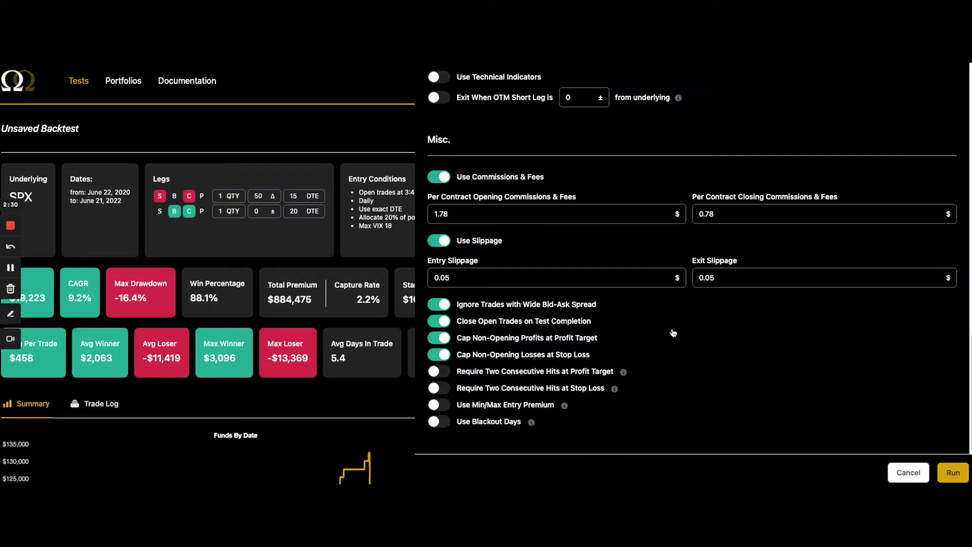
pyautogui.click(440, 373)
pyautogui.click(439, 388)
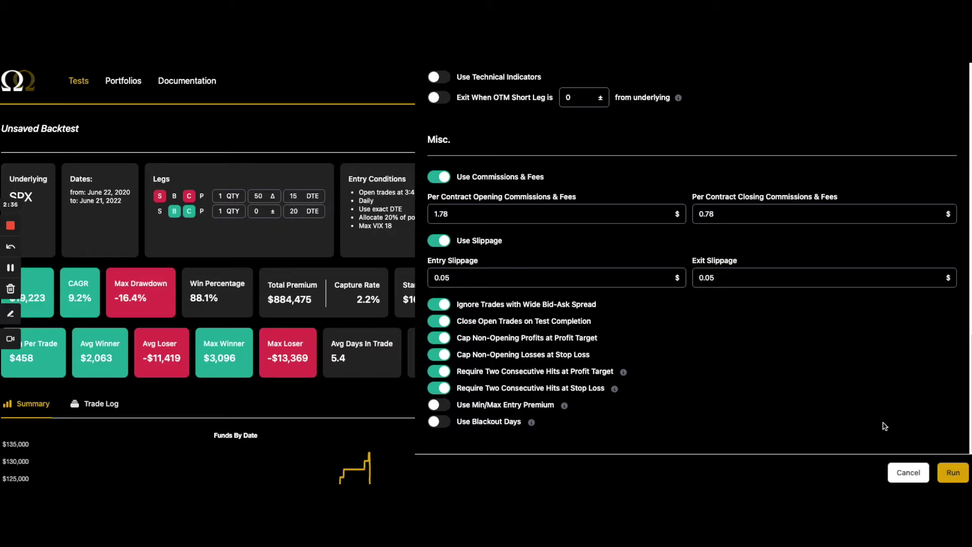
pyautogui.click(942, 470)
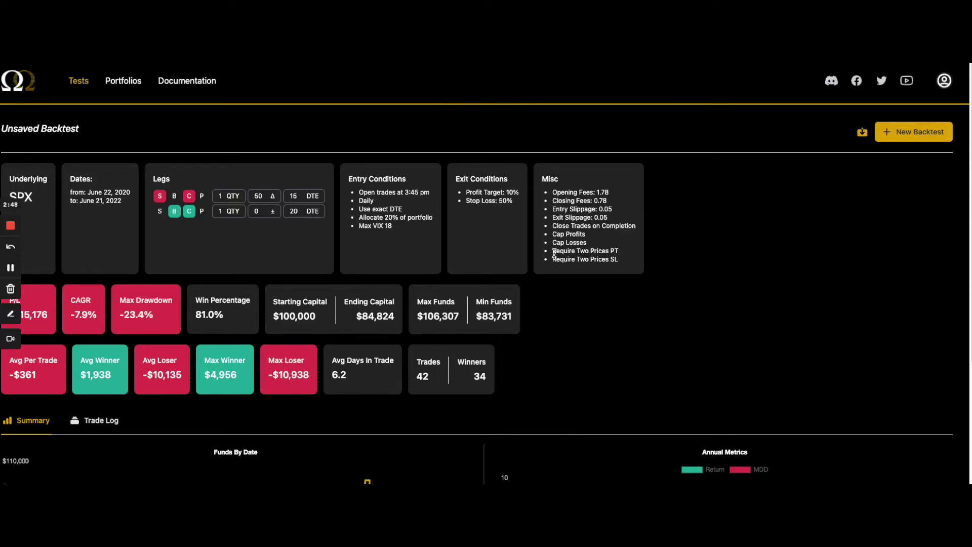
pyautogui.scroll(-4, 168, 246)
# Switch to the Trade Log and inspect the second trade's close date and 12:26 close time
pyautogui.click(110, 240)
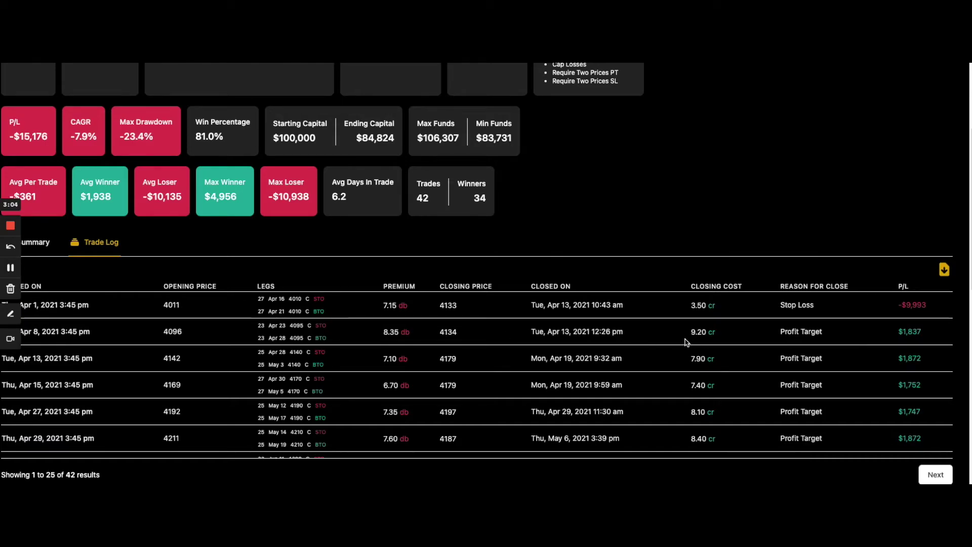
pyautogui.moveTo(591, 331); pyautogui.dragTo(611, 330)
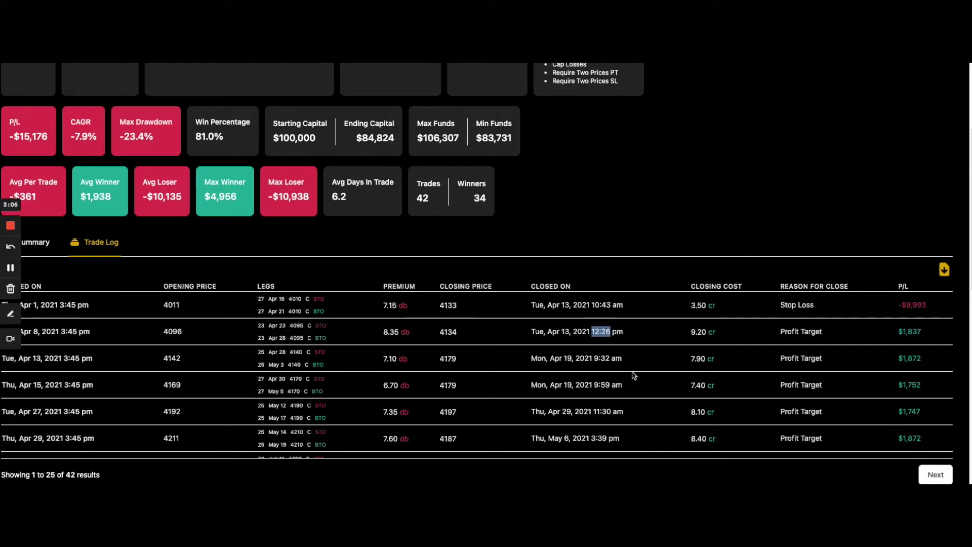
pyautogui.click(603, 334)
pyautogui.moveTo(610, 330); pyautogui.dragTo(532, 332)
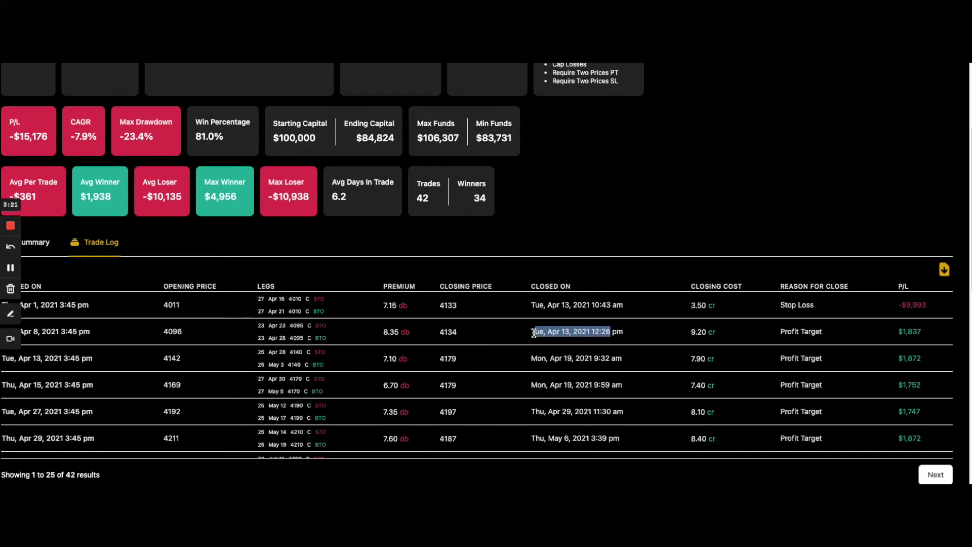
pyautogui.click(534, 332)
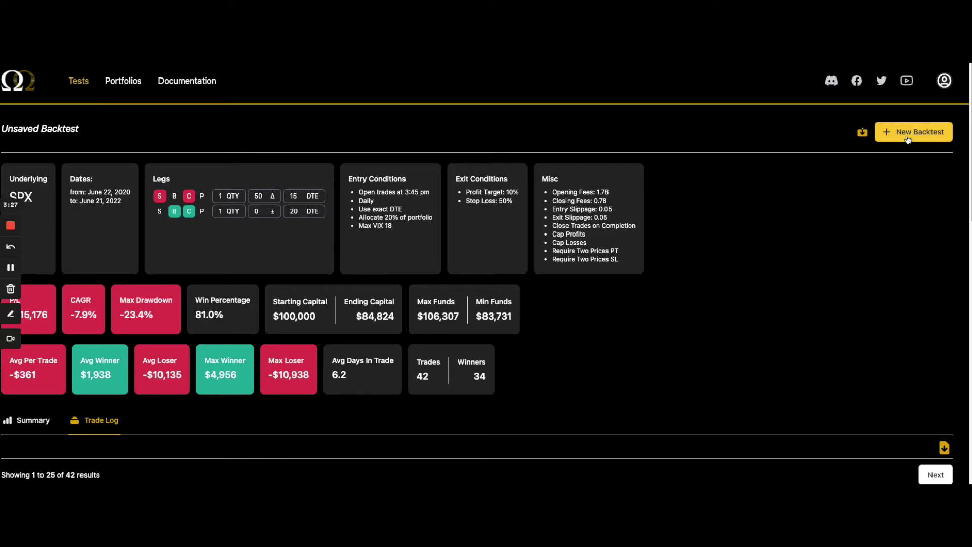
# Change the profit target from 10 to 15% and run the backtest
pyautogui.click(908, 133)
pyautogui.scroll(-10, 632, 310)
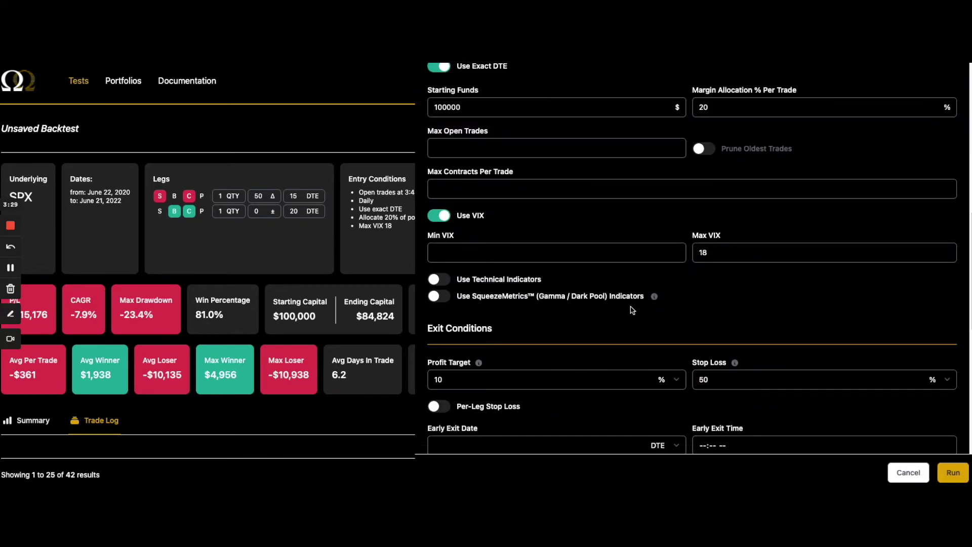
pyautogui.scroll(-7, 633, 309)
pyautogui.scroll(5, 476, 284)
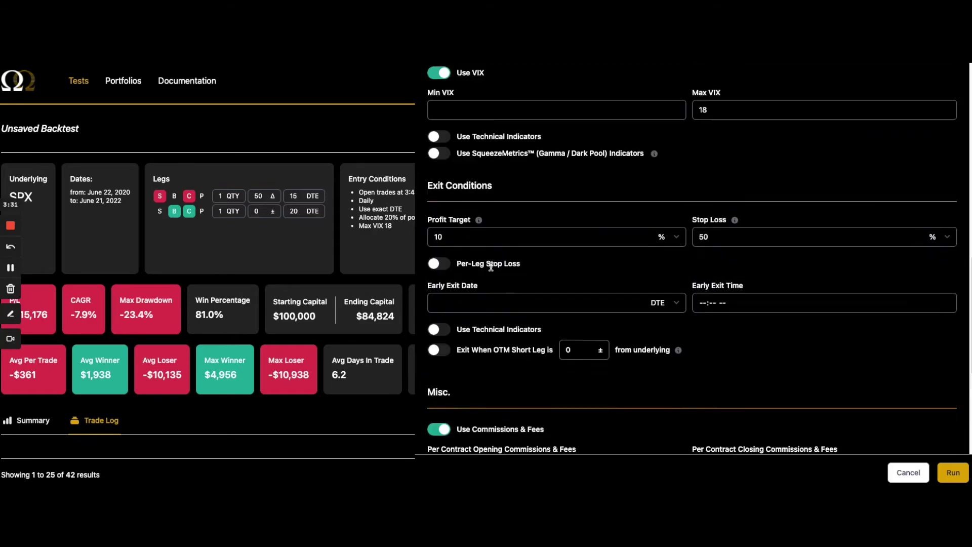
pyautogui.doubleClick(471, 249)
pyautogui.write('15')
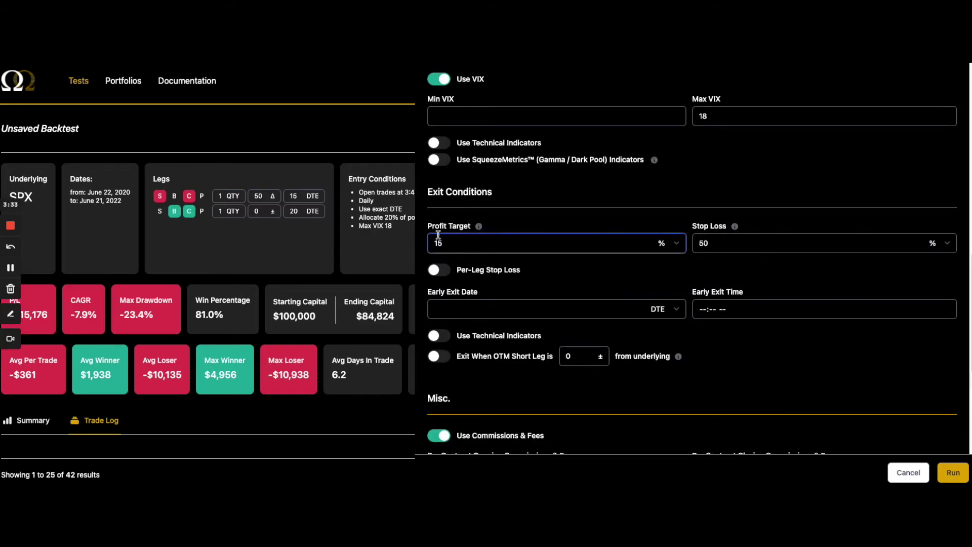
pyautogui.click(954, 472)
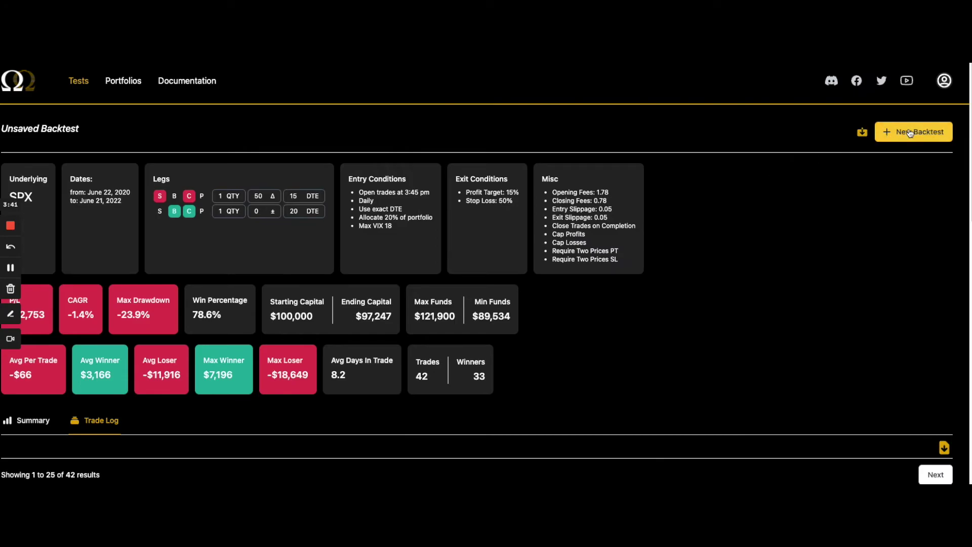
# Replace the 15% profit target with 18% and run the backtest again
pyautogui.click(910, 132)
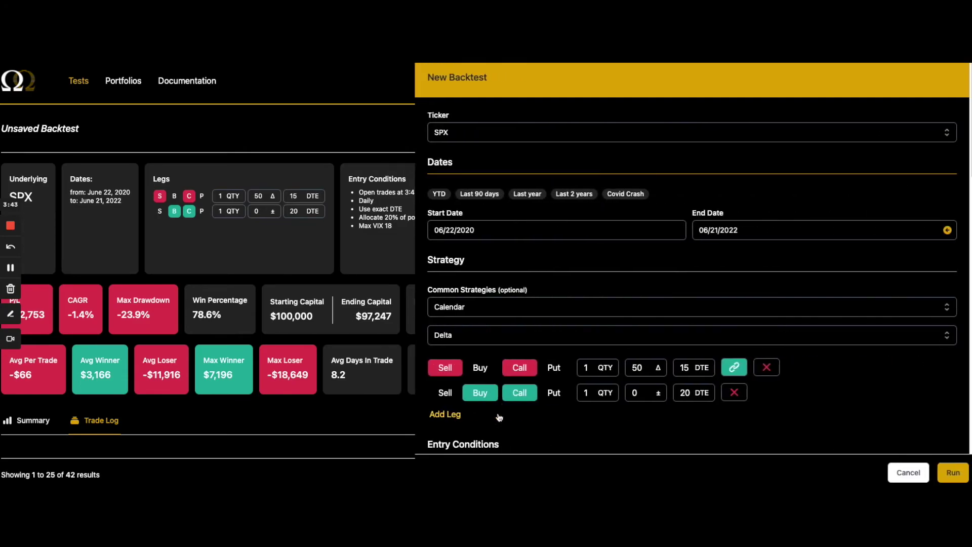
pyautogui.scroll(-10, 509, 337)
pyautogui.moveTo(471, 331); pyautogui.dragTo(415, 332)
pyautogui.write('18')
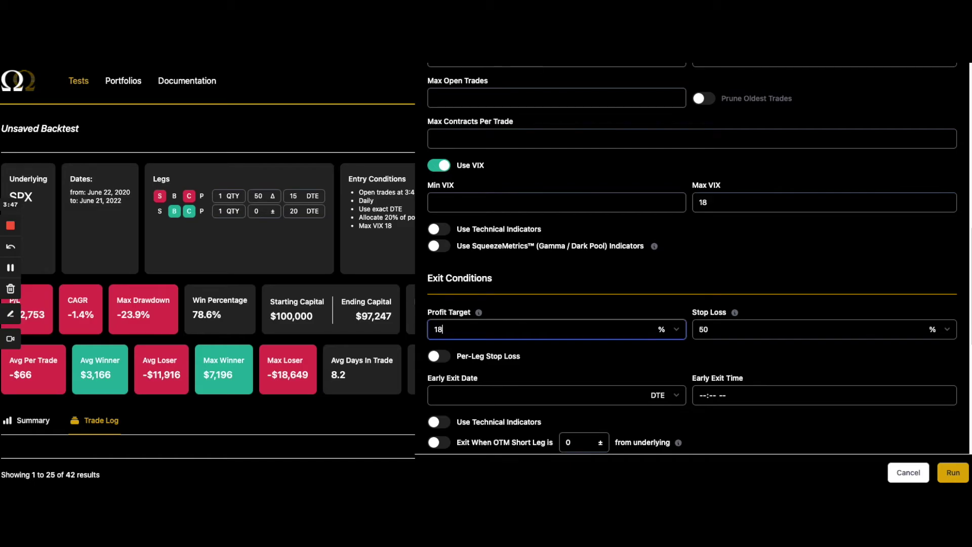
pyautogui.click(953, 469)
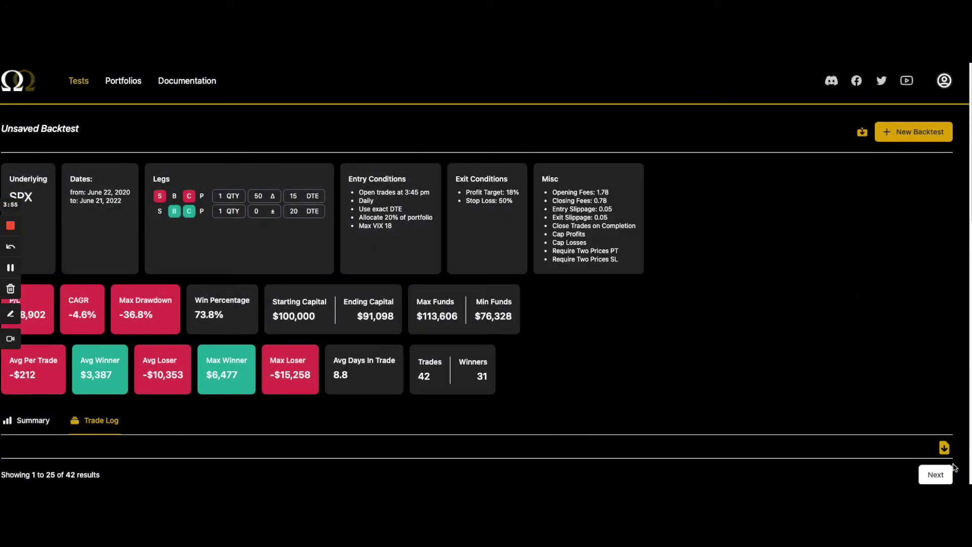
# Scroll through the reopened settings and read the info tips for both Two Consecutive Hits toggles
pyautogui.click(914, 133)
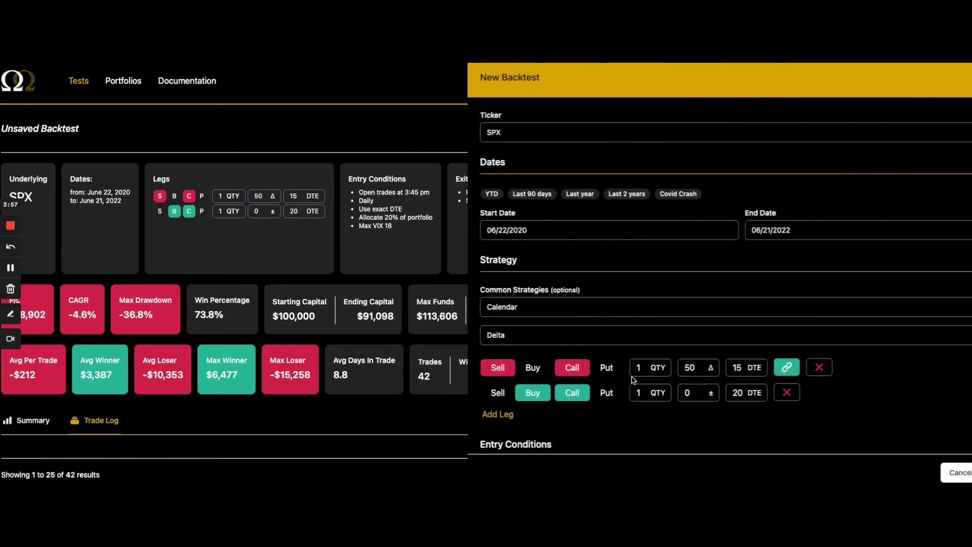
pyautogui.scroll(-10, 622, 365)
pyautogui.scroll(-4, 604, 363)
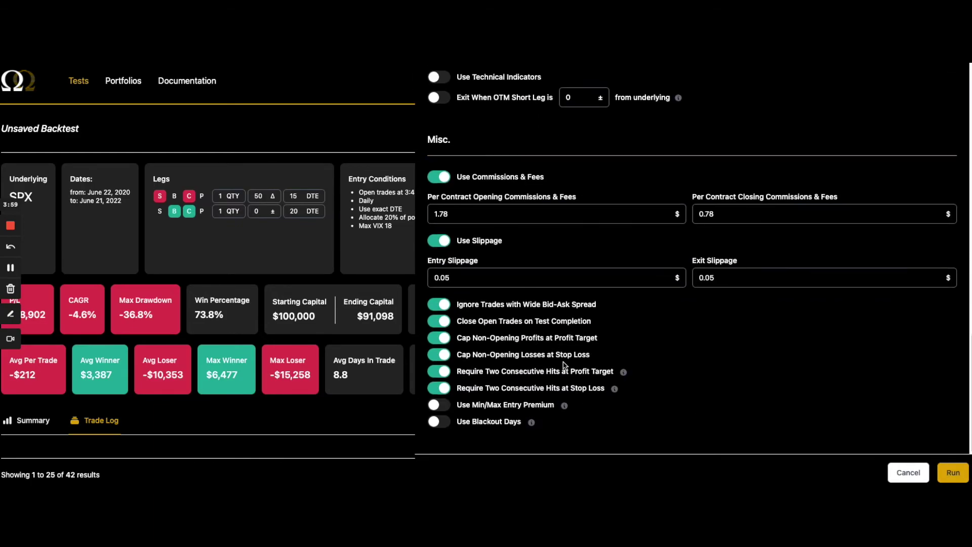
pyautogui.scroll(6, 538, 349)
pyautogui.scroll(2, 538, 349)
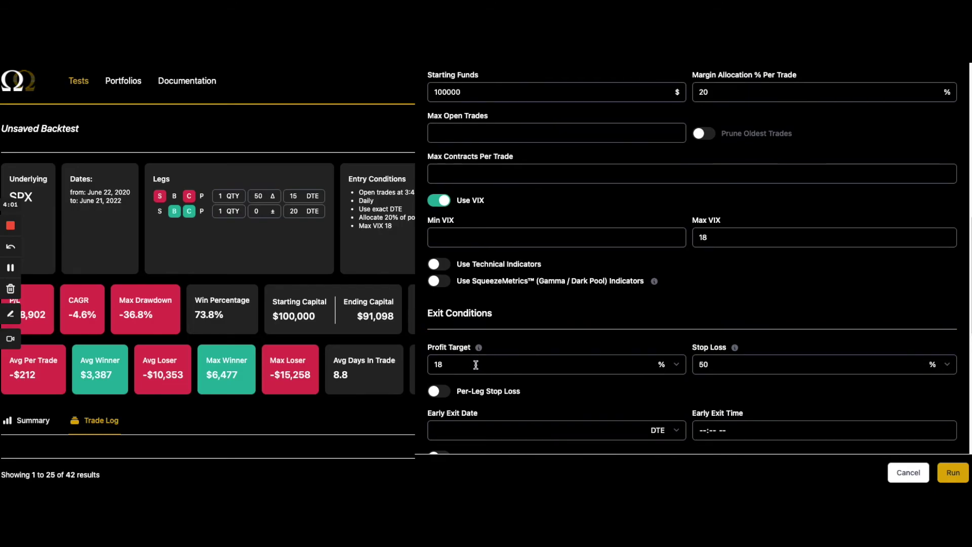
pyautogui.scroll(3, 486, 357)
pyautogui.scroll(6, 495, 344)
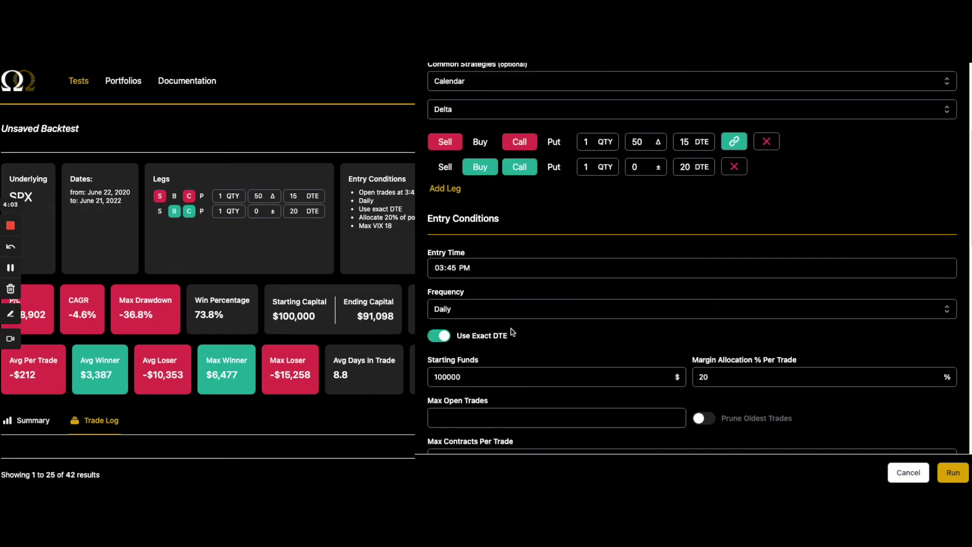
pyautogui.scroll(-3, 507, 350)
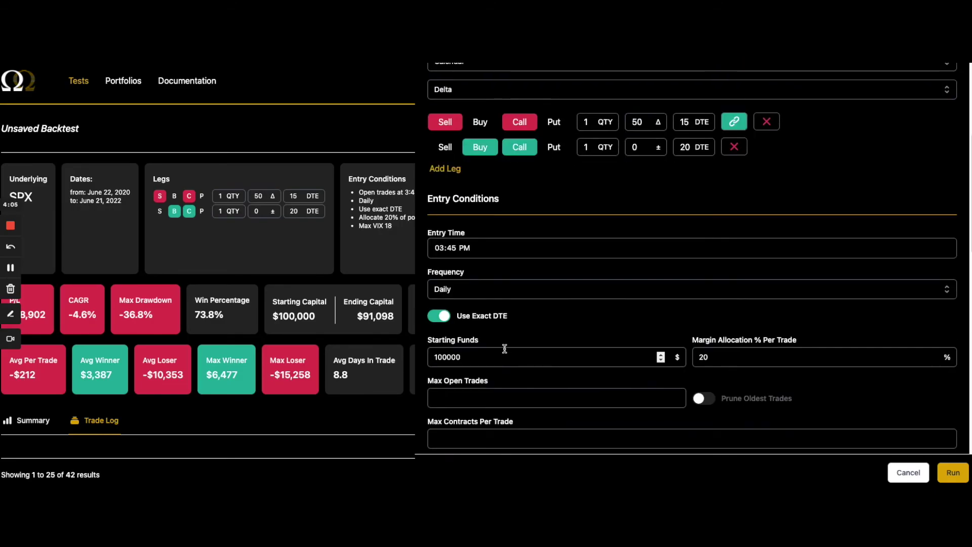
pyautogui.scroll(-6, 505, 348)
pyautogui.scroll(-4, 504, 349)
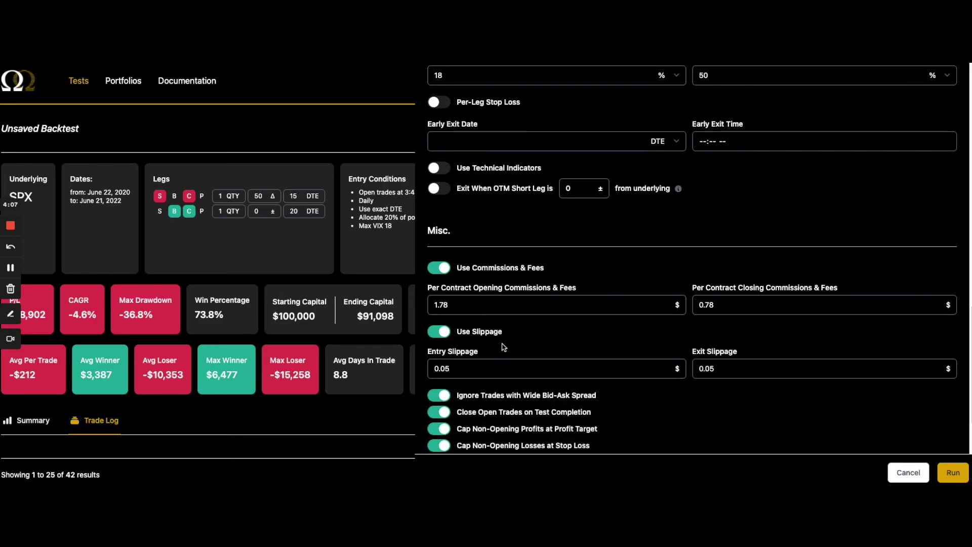
pyautogui.scroll(-2, 504, 347)
pyautogui.moveTo(622, 374)
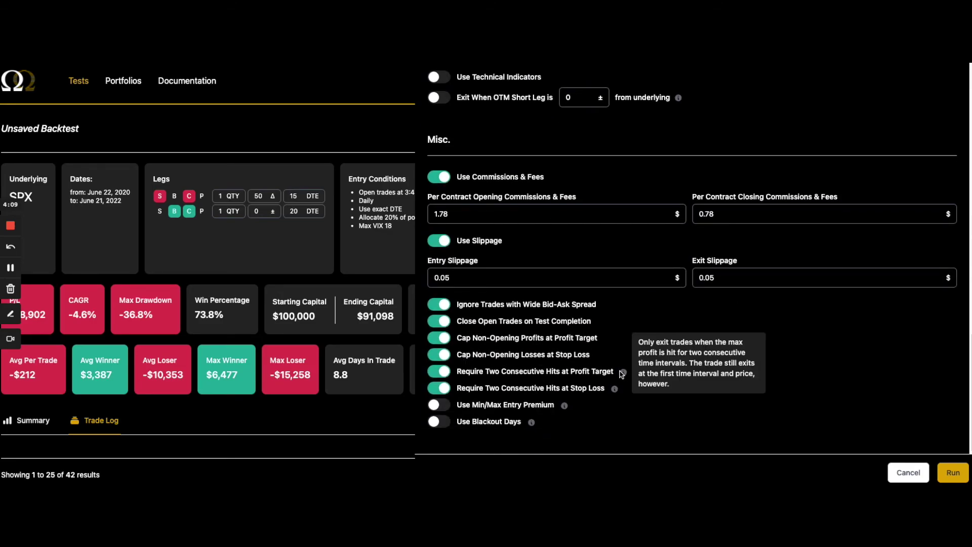
pyautogui.moveTo(617, 393)
pyautogui.scroll(6, 603, 354)
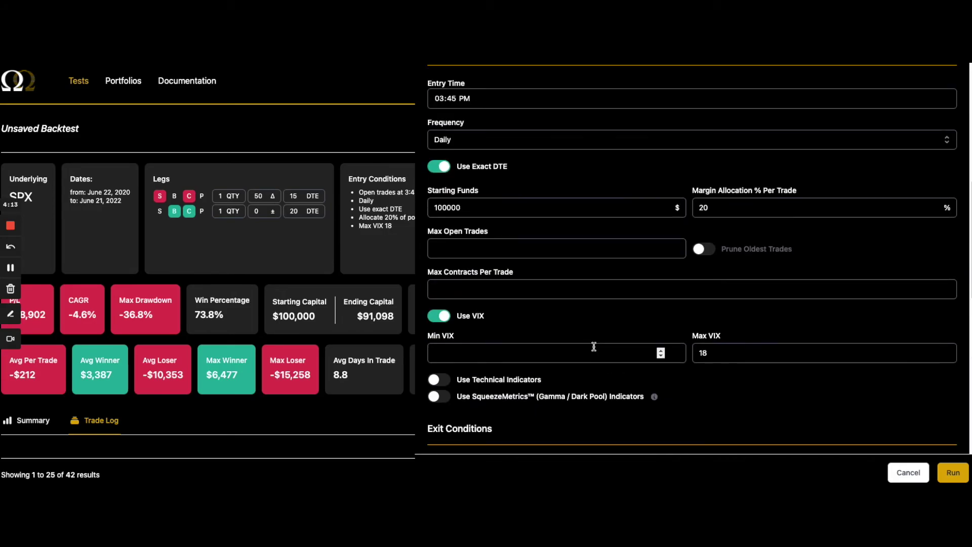
pyautogui.scroll(3, 588, 348)
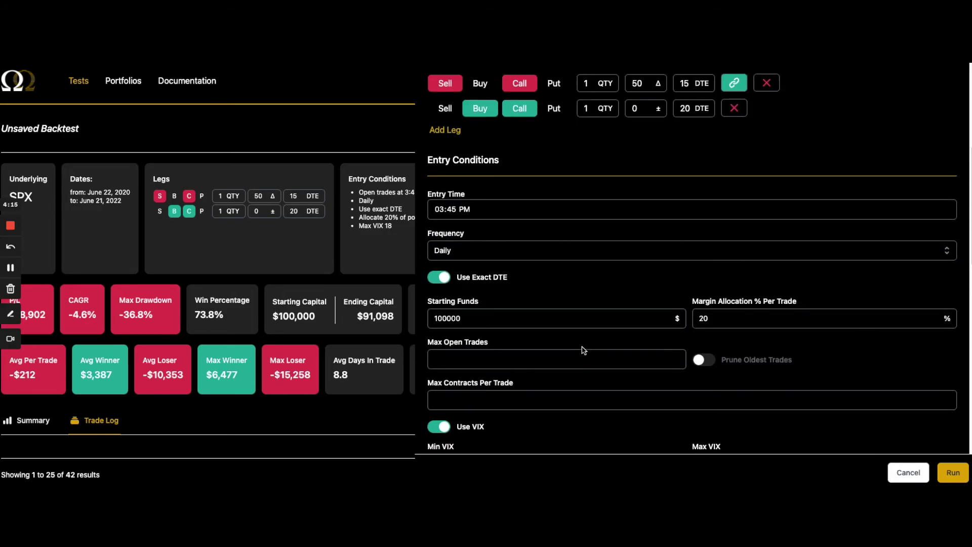
pyautogui.scroll(-10, 582, 350)
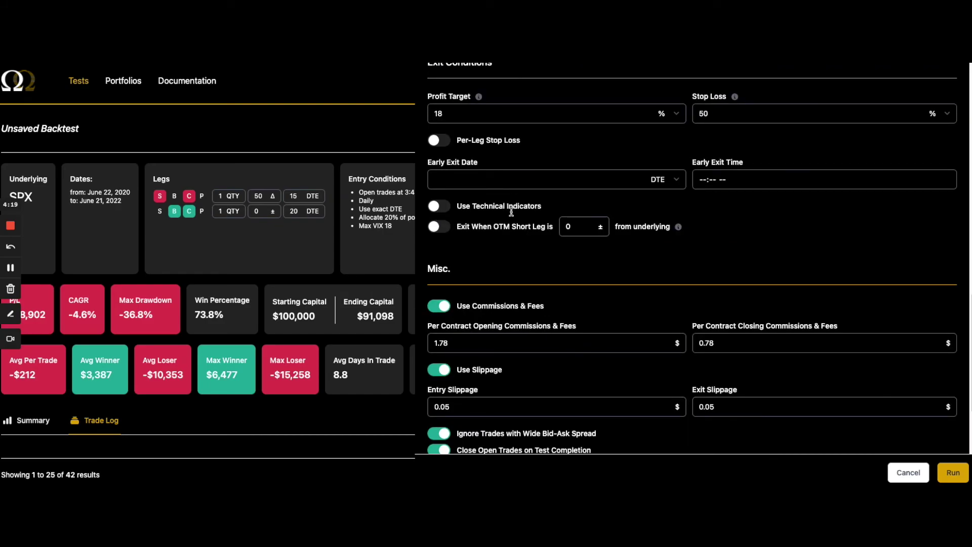
# Cancel the New Backtest panel to return to the 18% profit target results
pyautogui.click(379, 257)
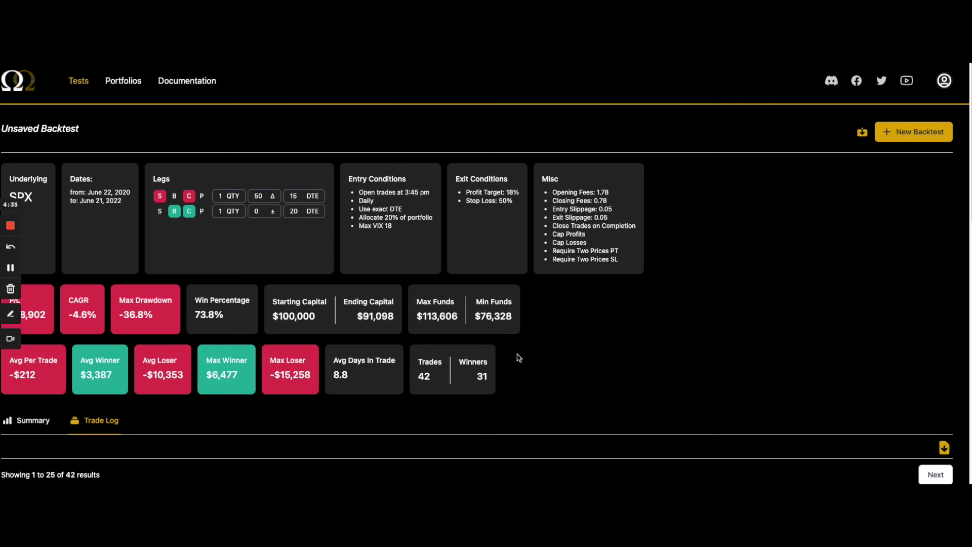
# Reopen New Backtest and scroll to the Misc. section's Two Consecutive Hits toggles
pyautogui.click(911, 133)
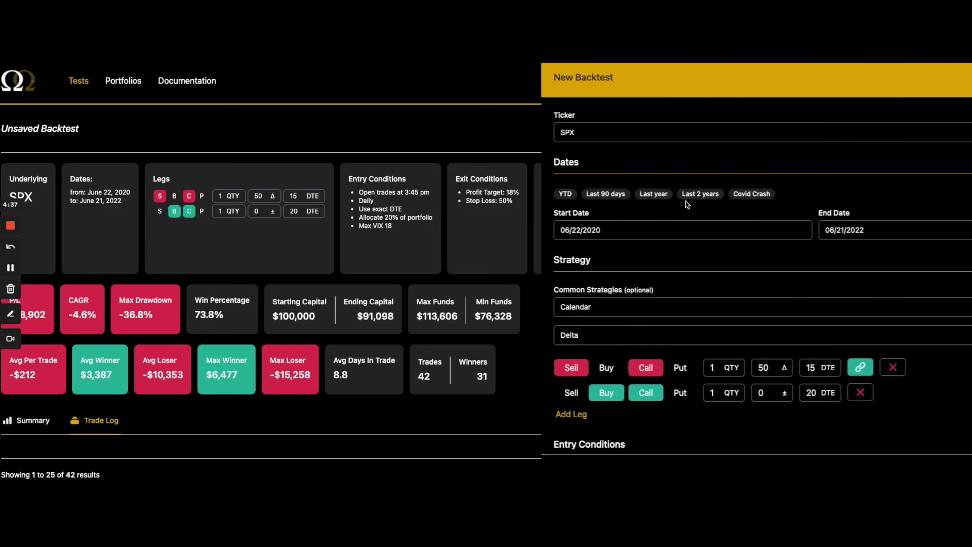
pyautogui.scroll(-5, 575, 263)
pyautogui.scroll(-6, 575, 262)
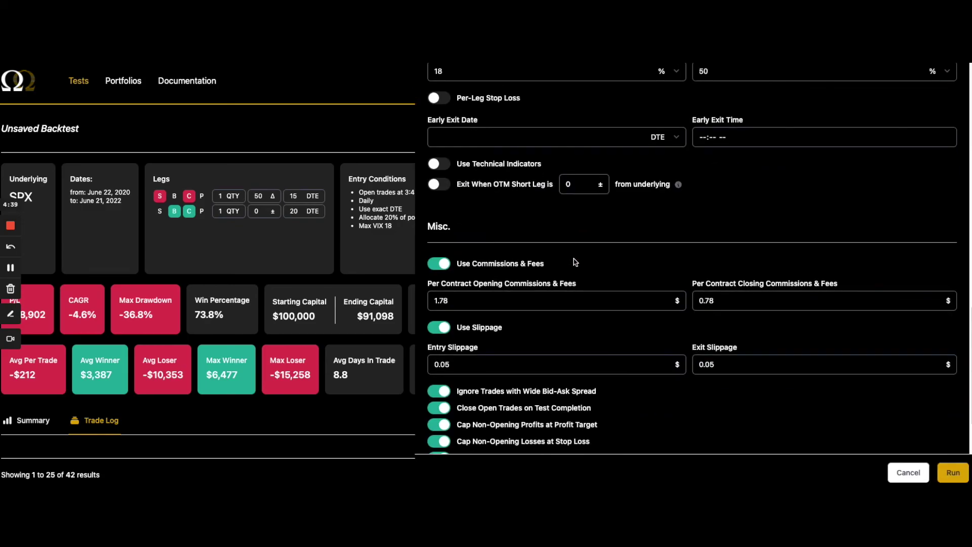
pyautogui.scroll(-2, 575, 262)
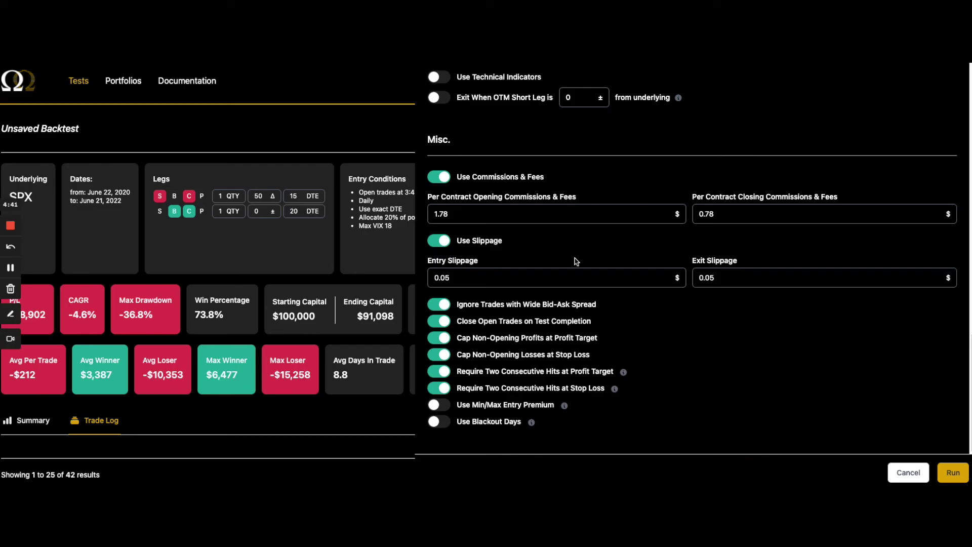